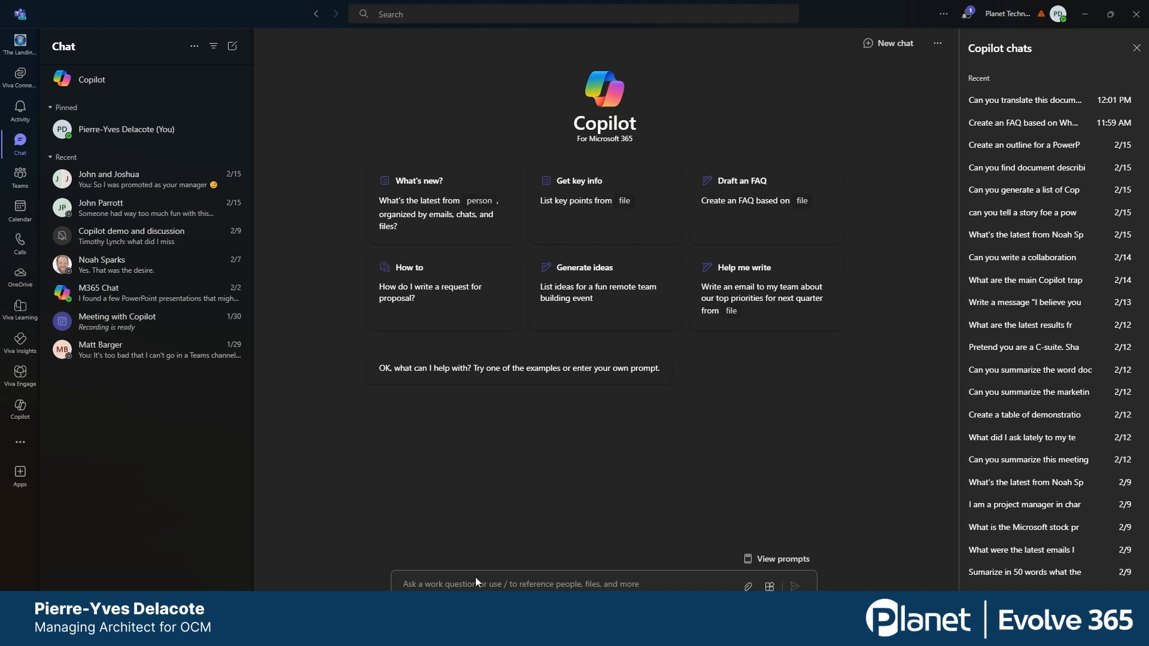
- Write the Copilot chat prompt "Can you translate this document in French"
left_click(487, 586)
type("Ca")
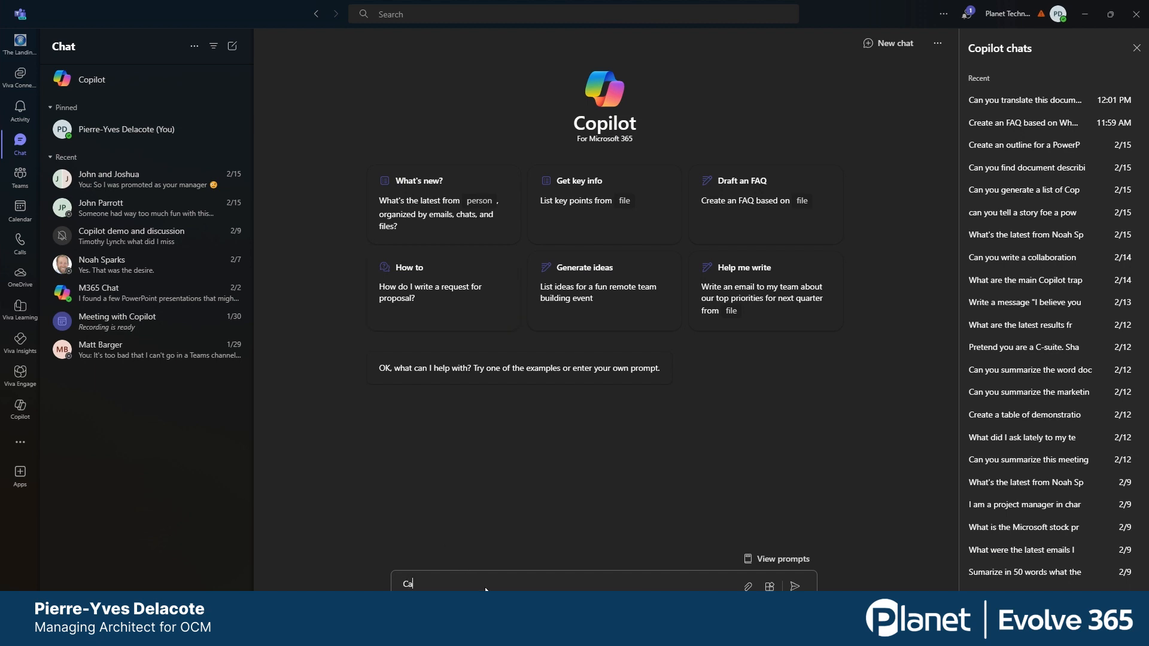
type("n you translate this docu")
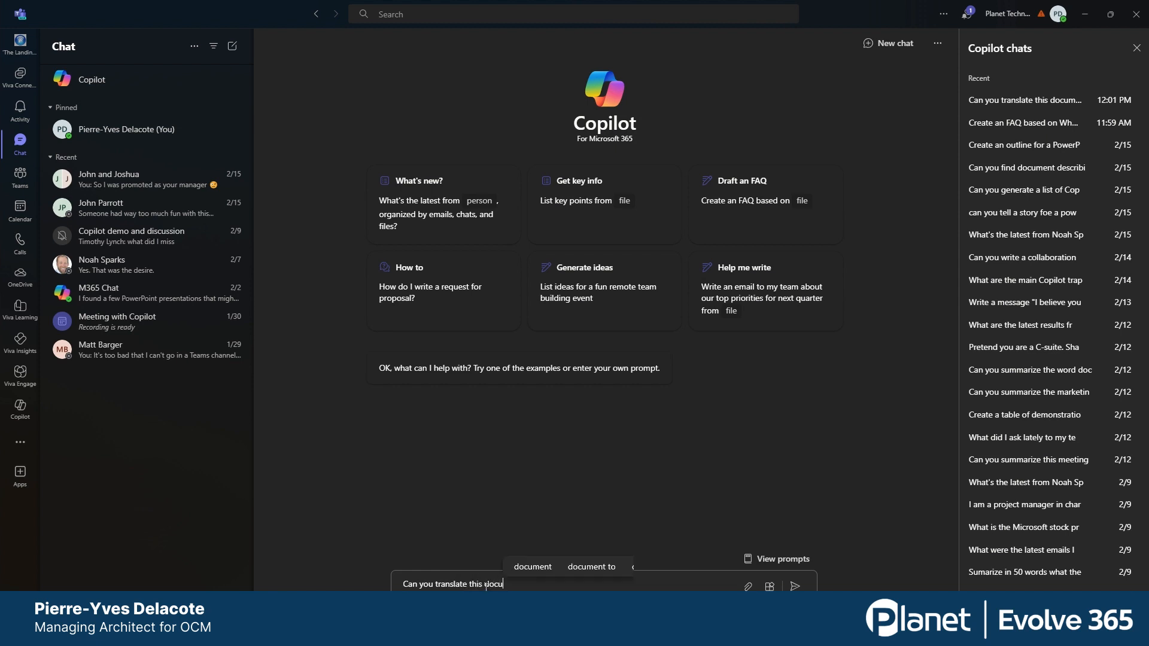
type("ment in ")
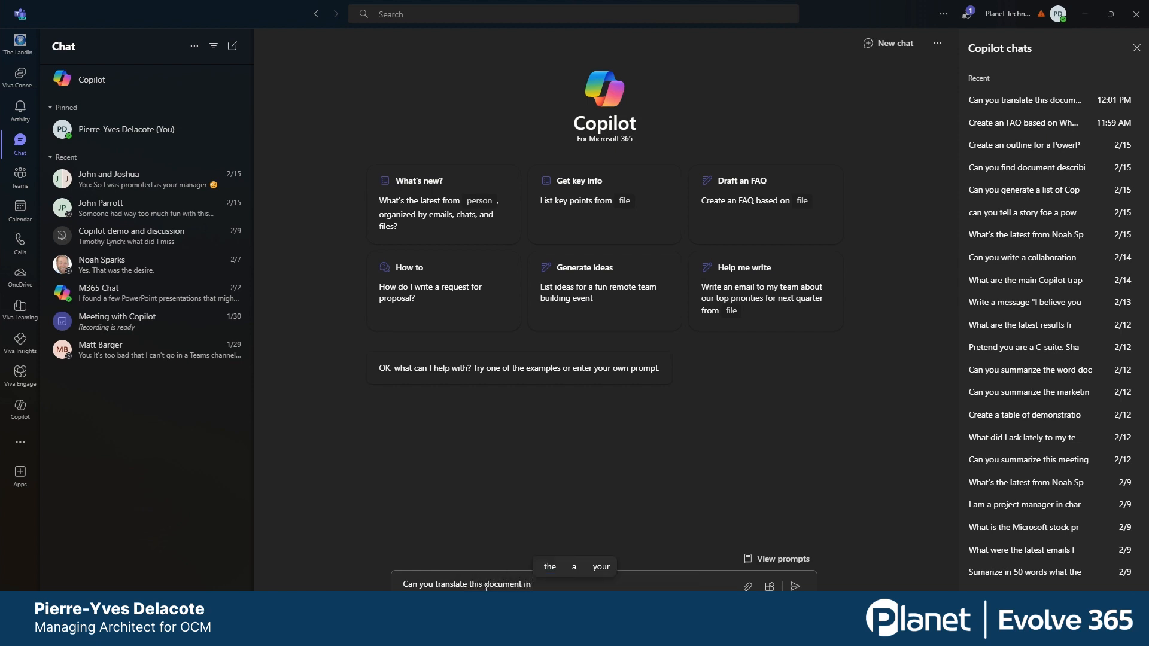
type("French")
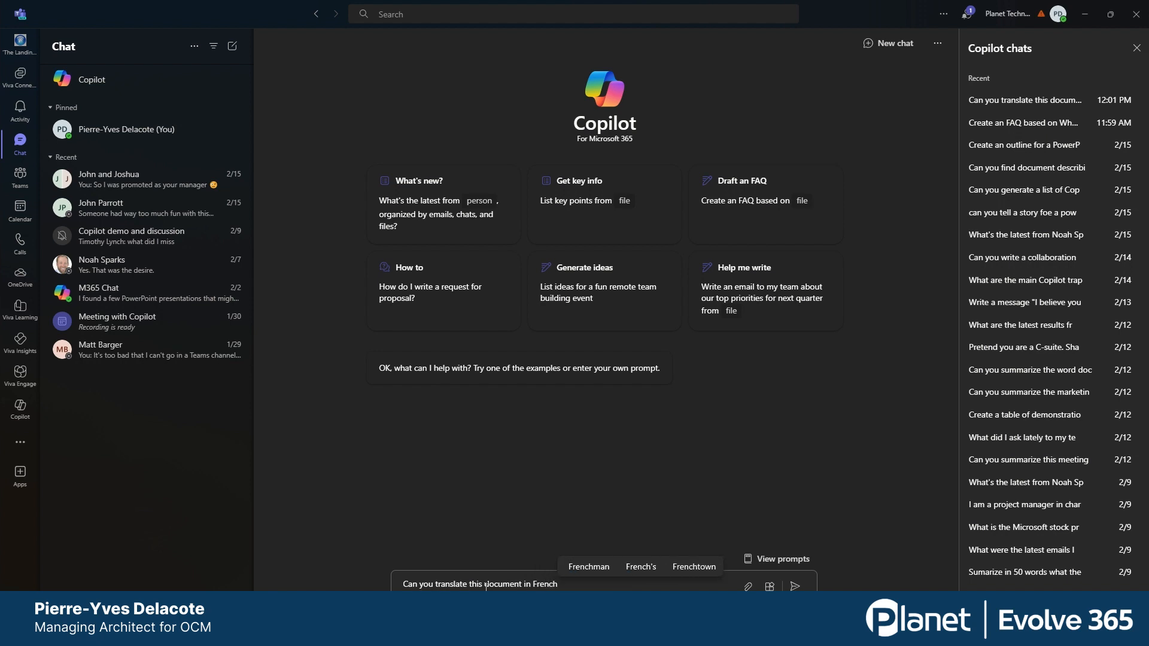
- Reference the Word file "Useful prompts for marketing" in the translation prompt and send it to Copilot
left_click(749, 587)
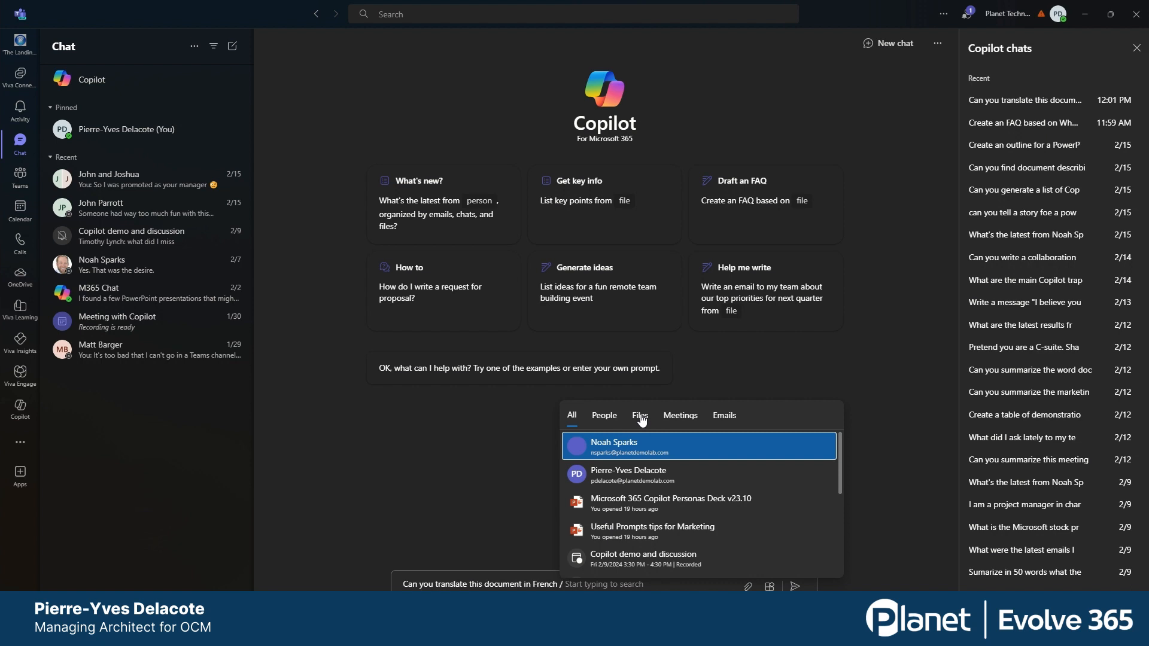
left_click(640, 419)
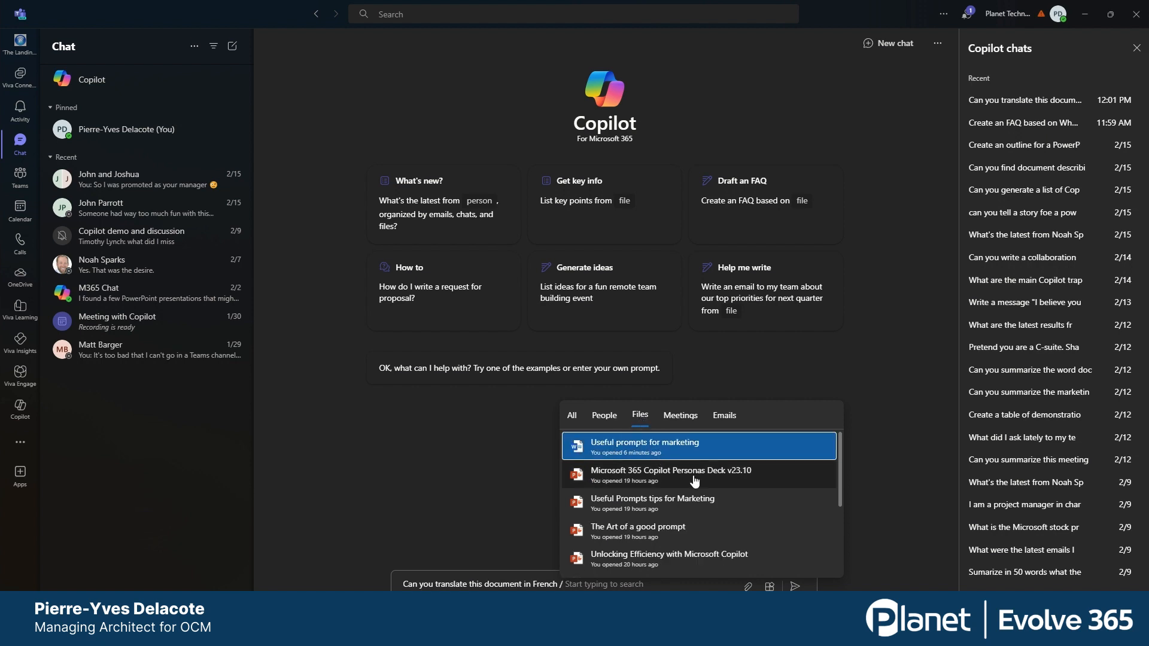
left_click(661, 454)
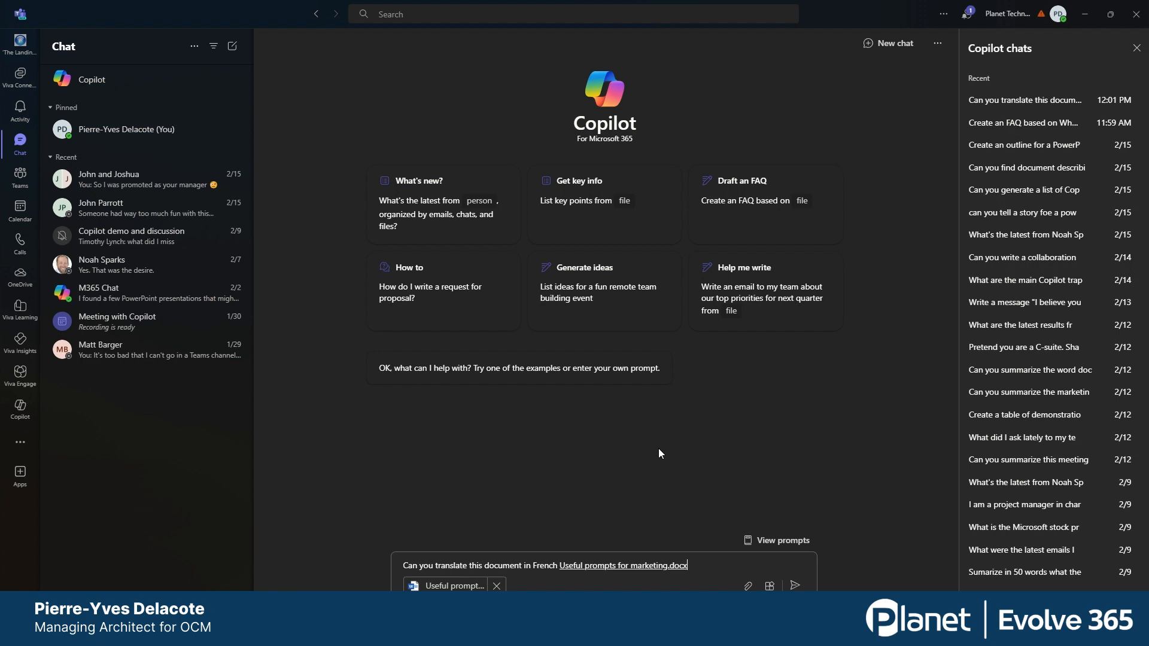
left_click(795, 585)
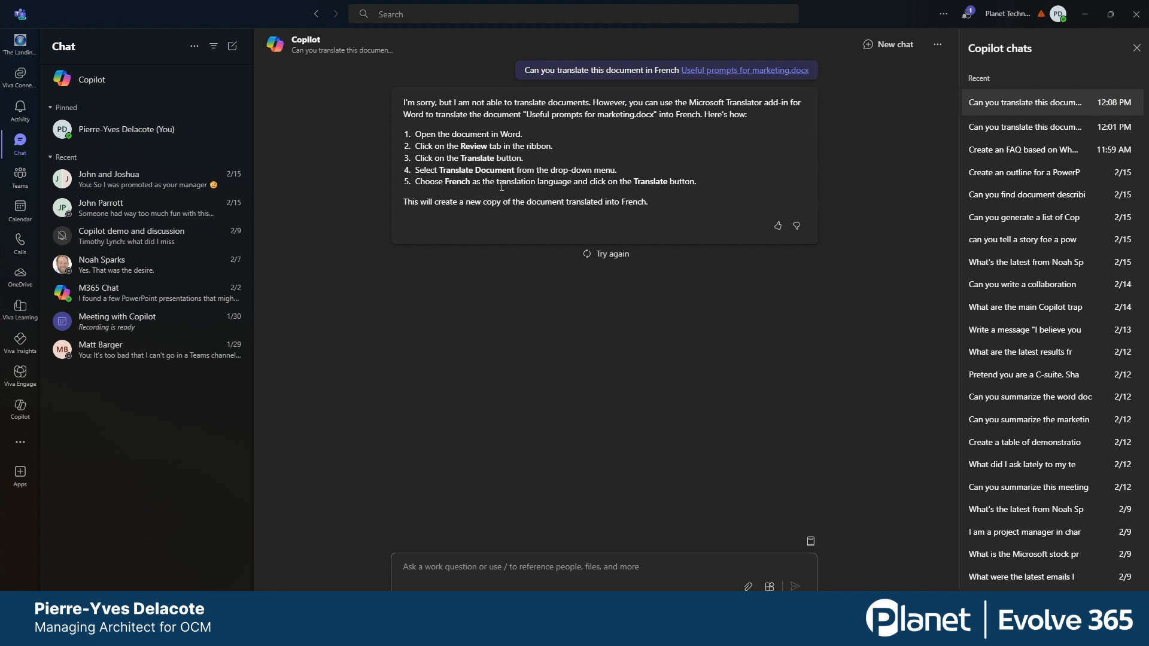
- Open the linked "Useful prompts for marketing" document in Word and translate the whole document from Auto-detect to French
left_click(735, 71)
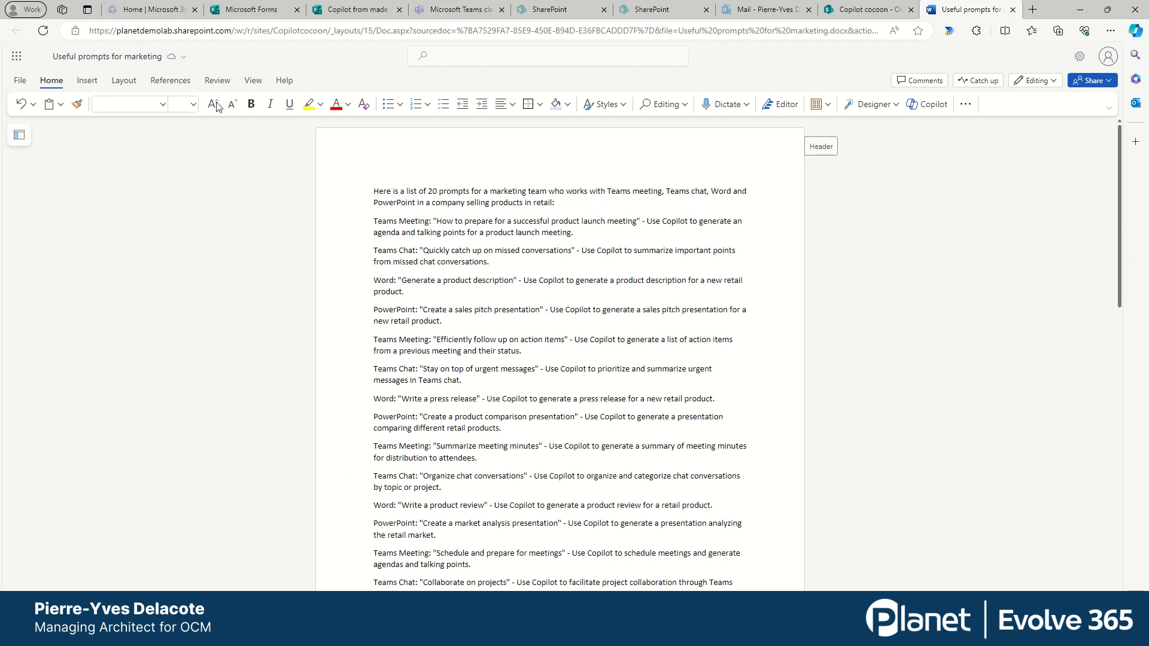
left_click(217, 81)
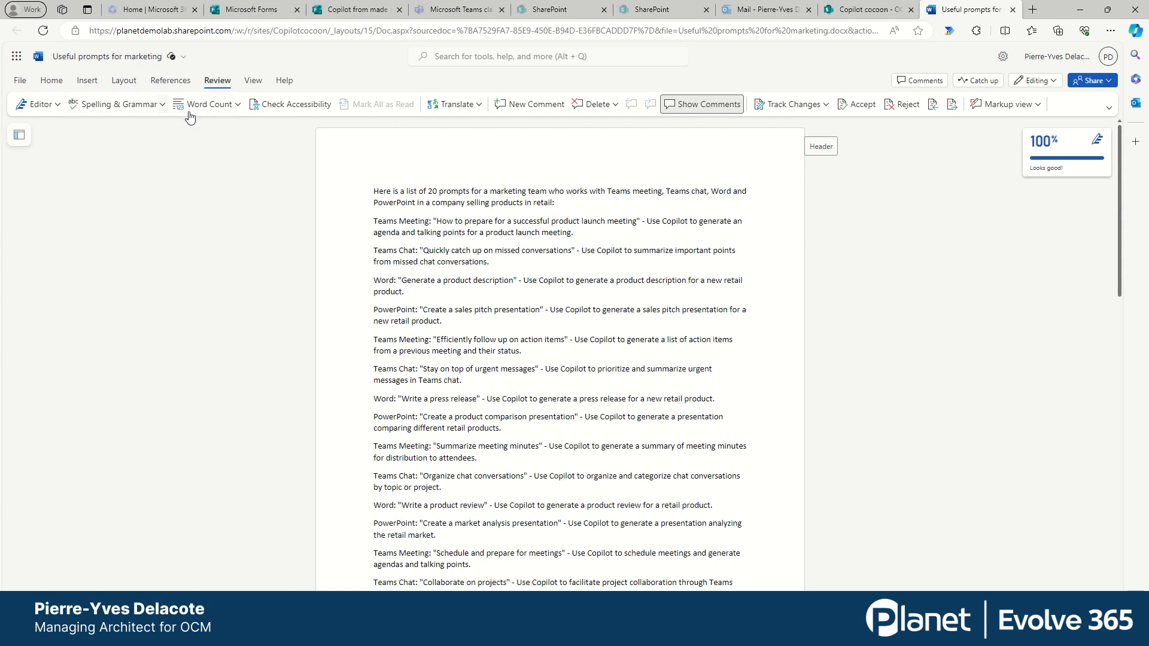
left_click(480, 106)
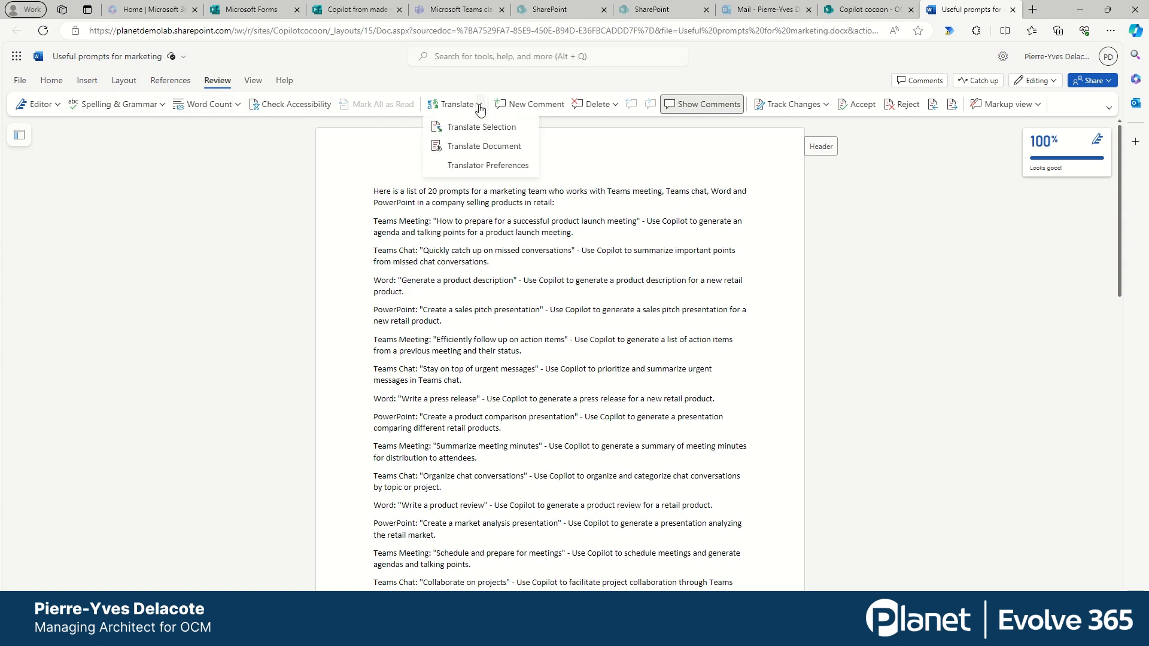
left_click(490, 147)
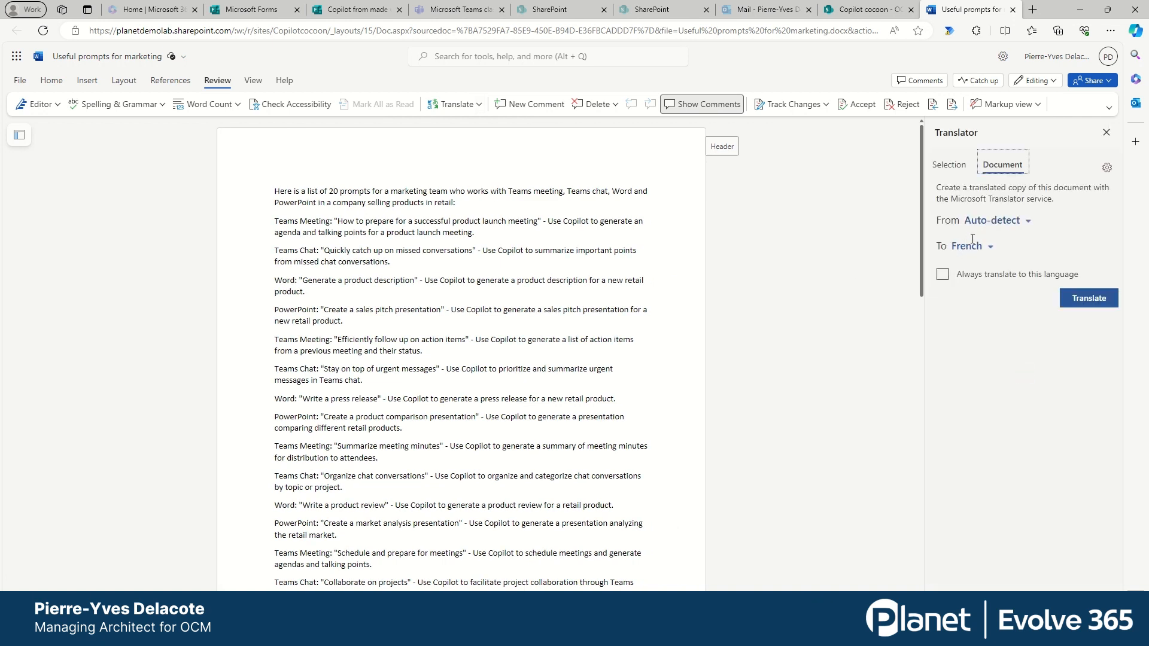
left_click(1089, 302)
left_click(1089, 303)
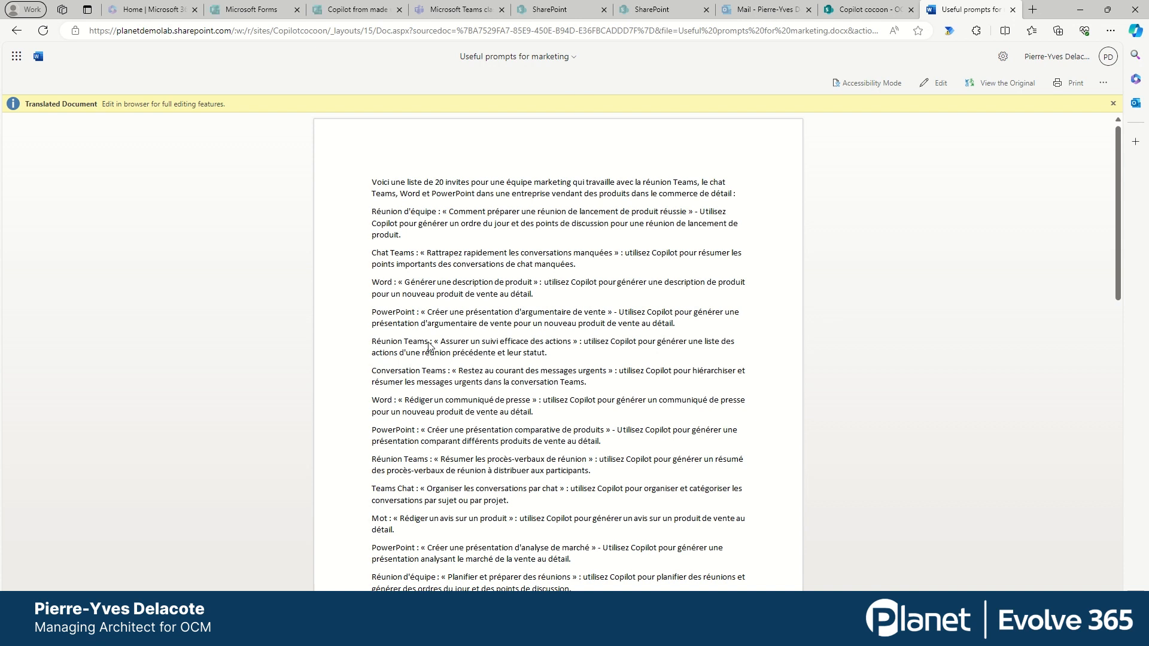
- Check the "Mot" and "Word" labels in the French translation, save an editable copy of it, and dismiss the offer to translate to English
double_click(380, 518)
double_click(382, 400)
double_click(378, 518)
scroll(538, 507, "down", 5)
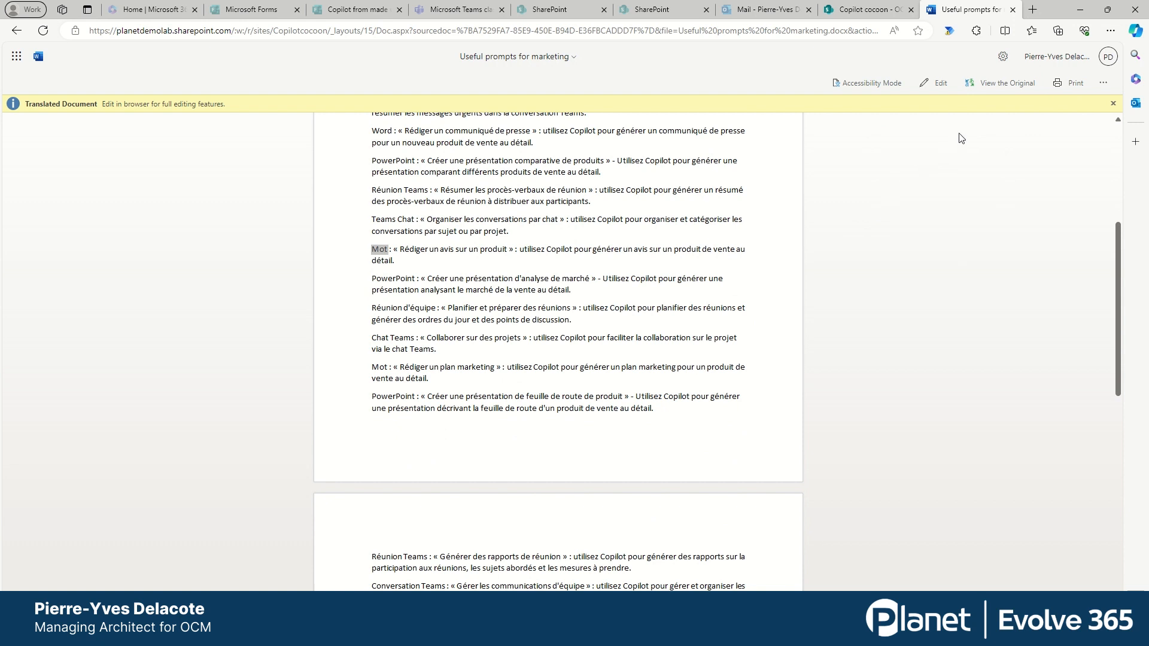
left_click(938, 87)
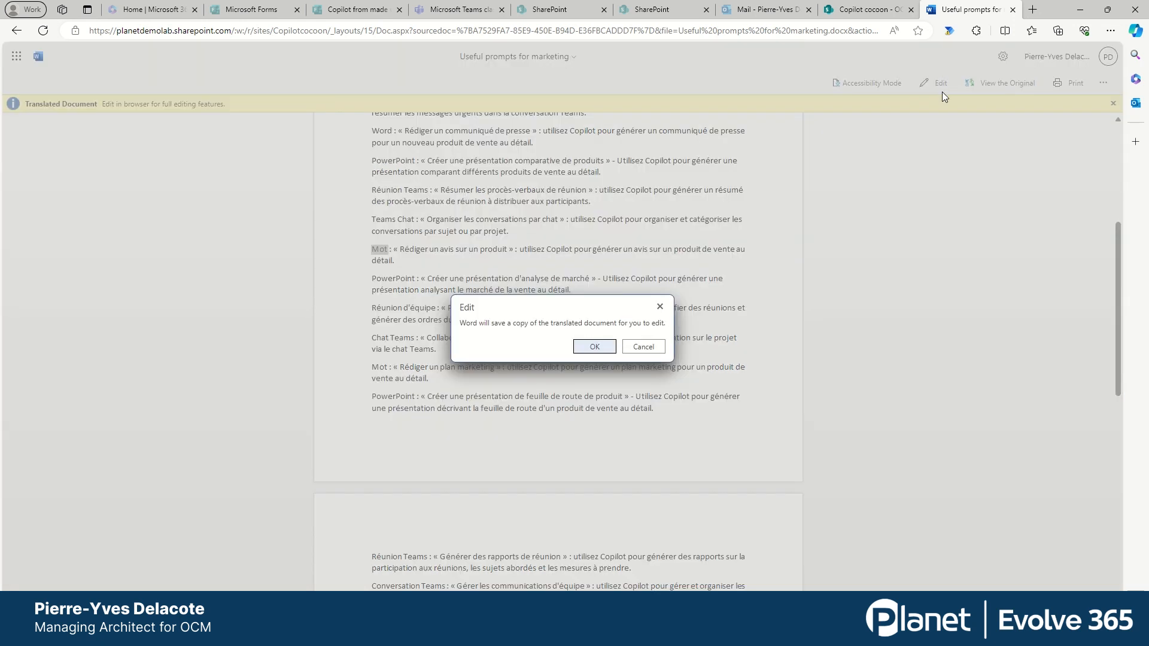
left_click(595, 347)
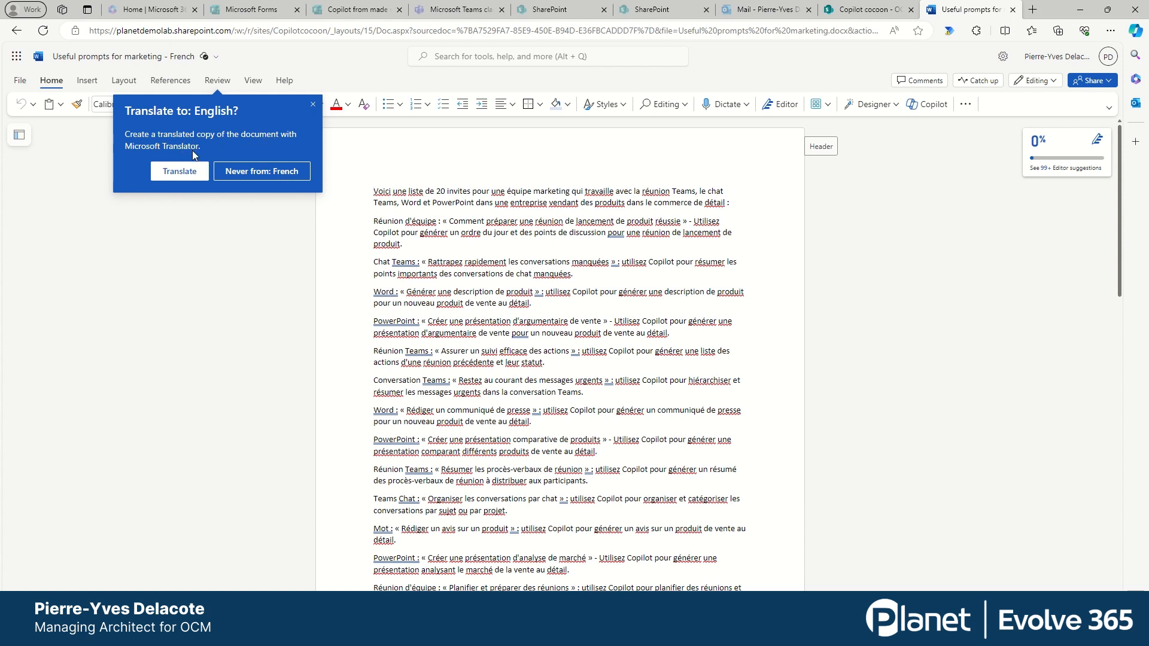
left_click(312, 105)
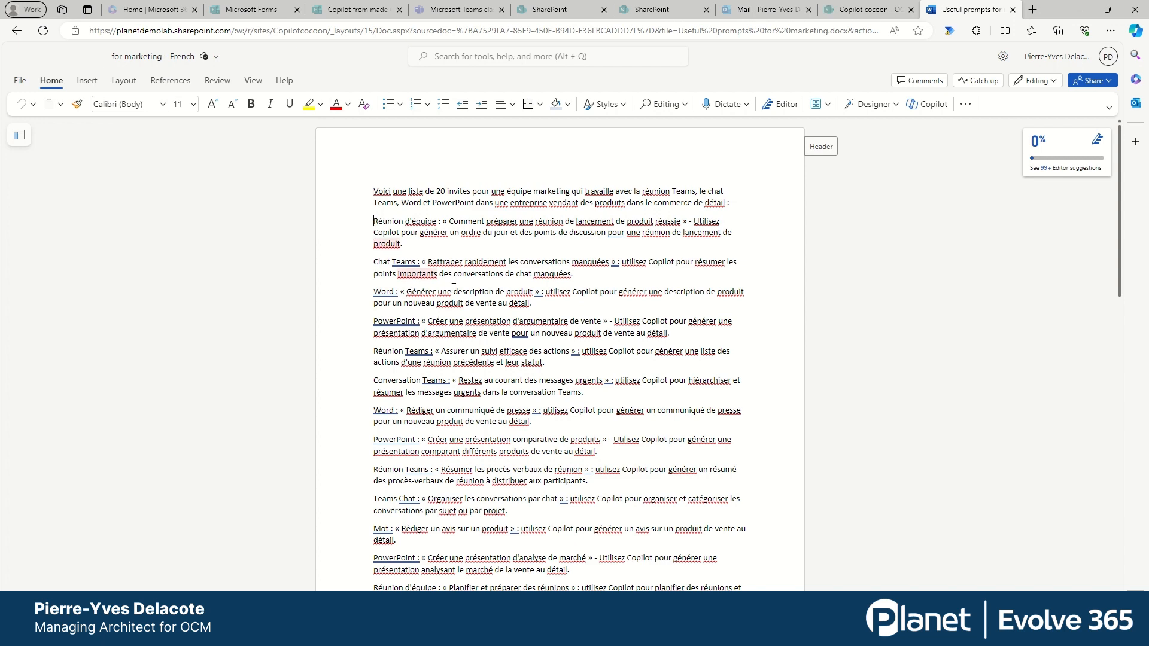
- Select all the French text and have Copilot visualize it as a table
scroll(455, 290, "down", 8)
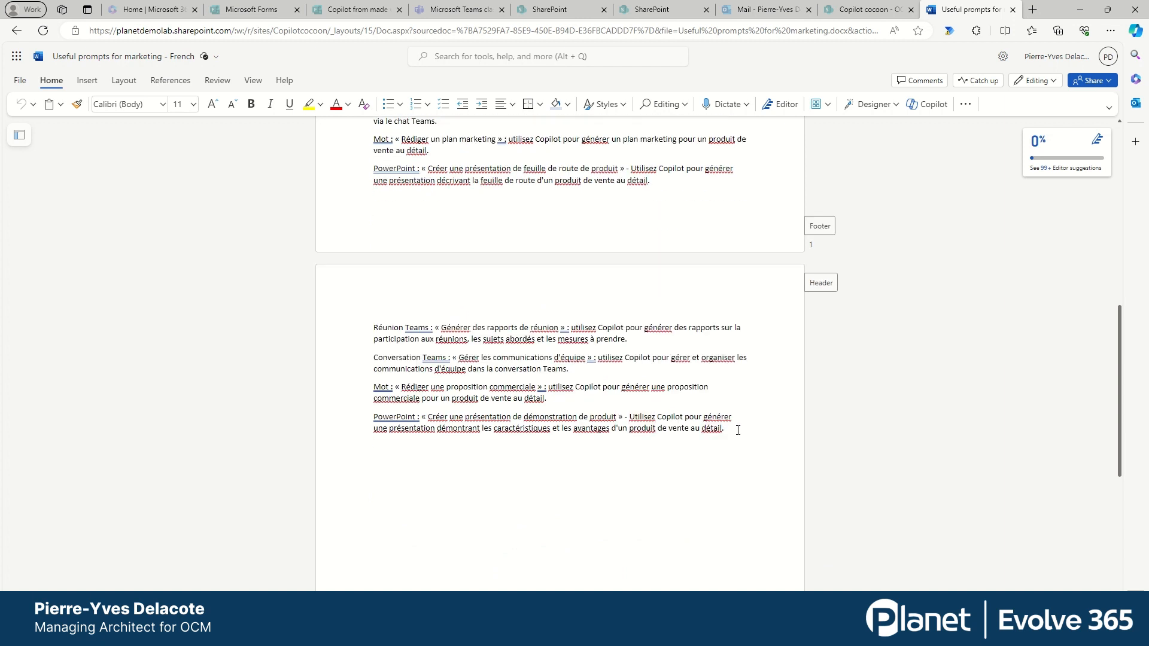
key("ctrl+a")
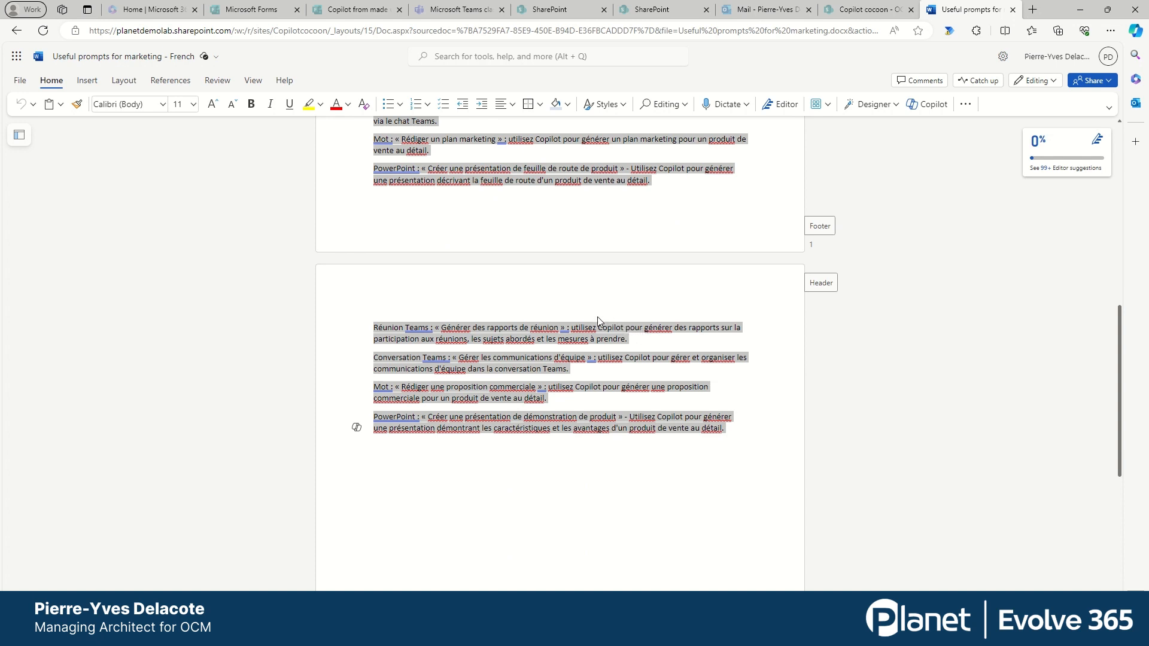
left_click(357, 428)
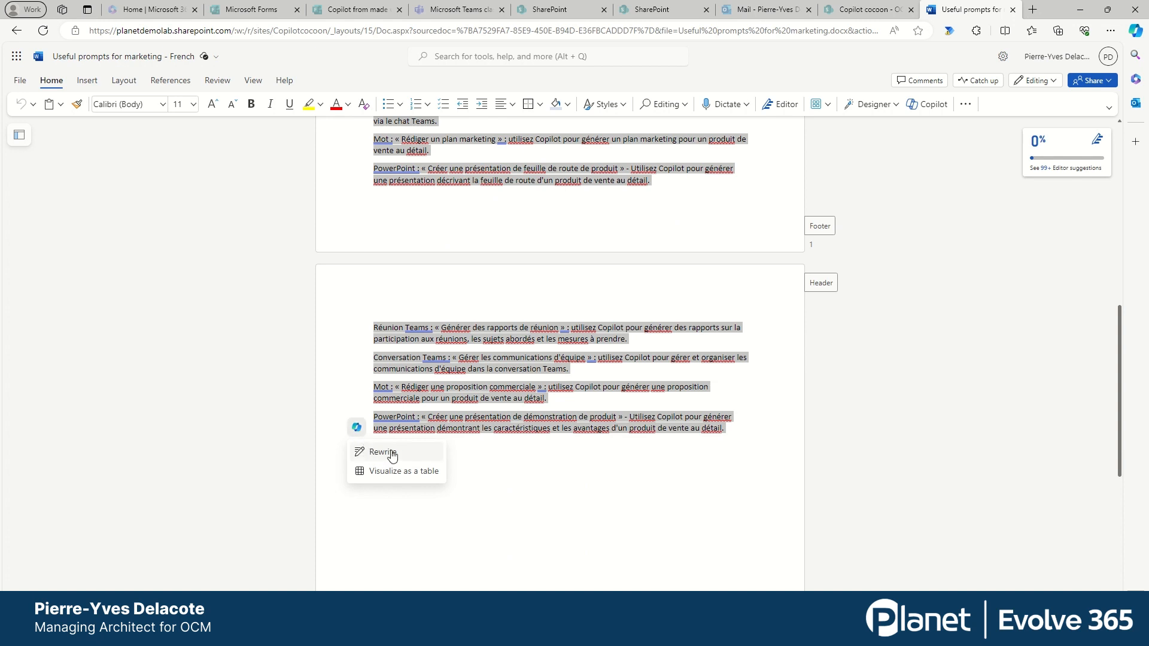
left_click(388, 471)
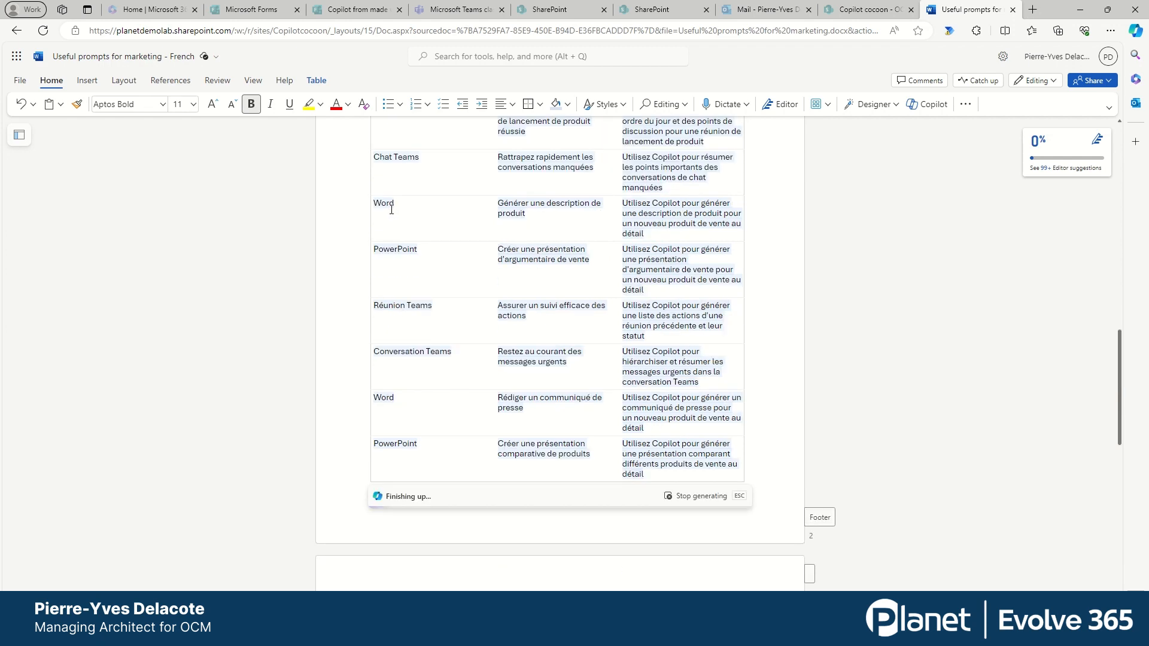
- Review the generated table alongside the French source text and keep it in the document
scroll(439, 234, "up", 5)
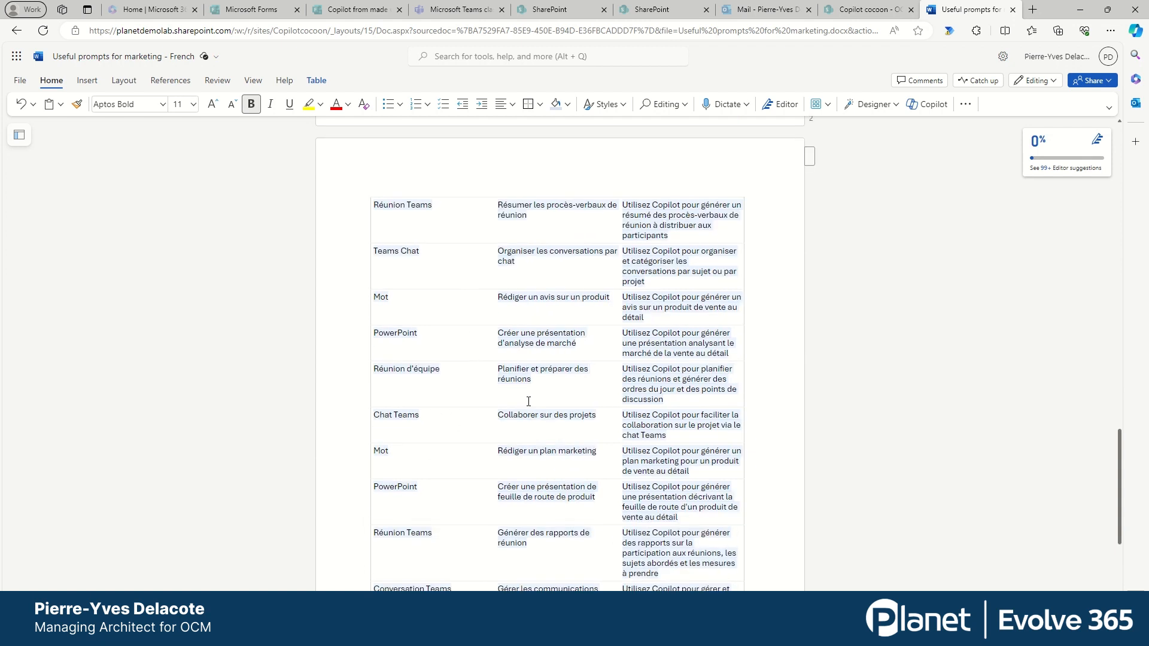
scroll(528, 401, "up", 5)
scroll(529, 402, "up", 6)
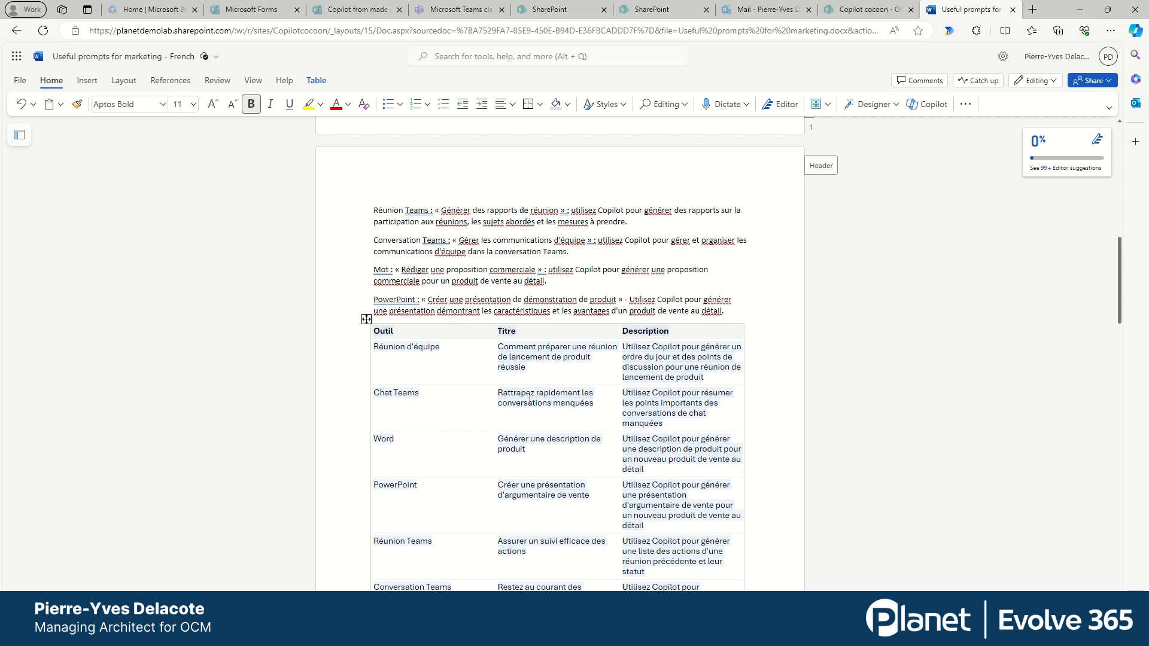
scroll(582, 438, "up", 5)
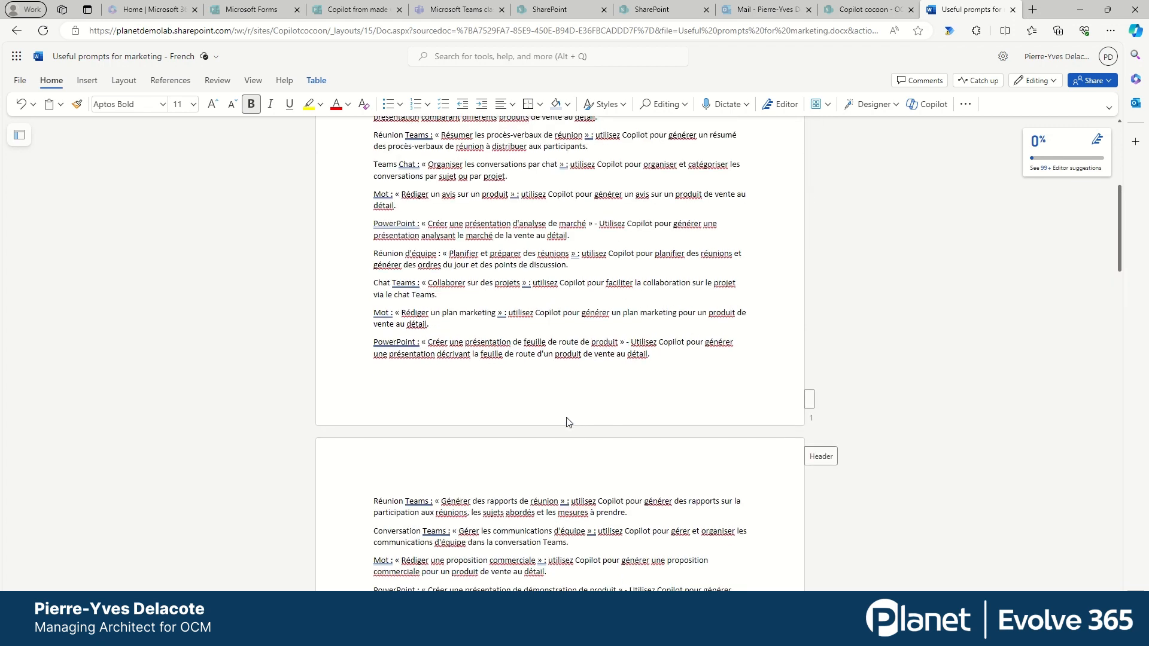
scroll(568, 420, "up", 6)
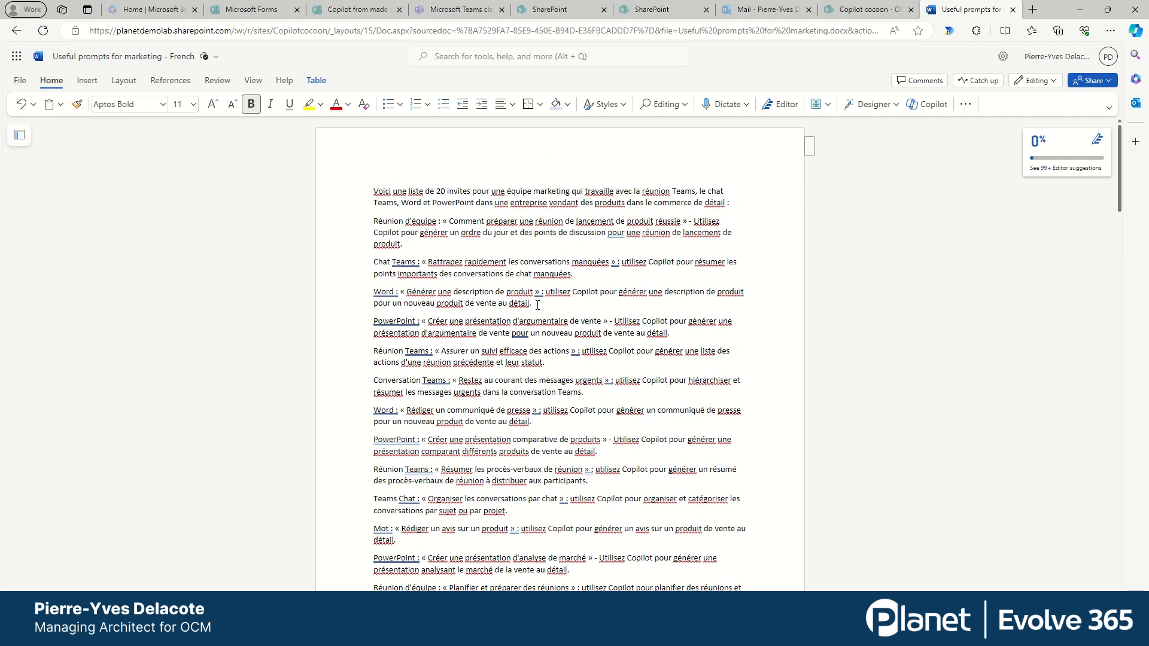
scroll(537, 306, "down", 20)
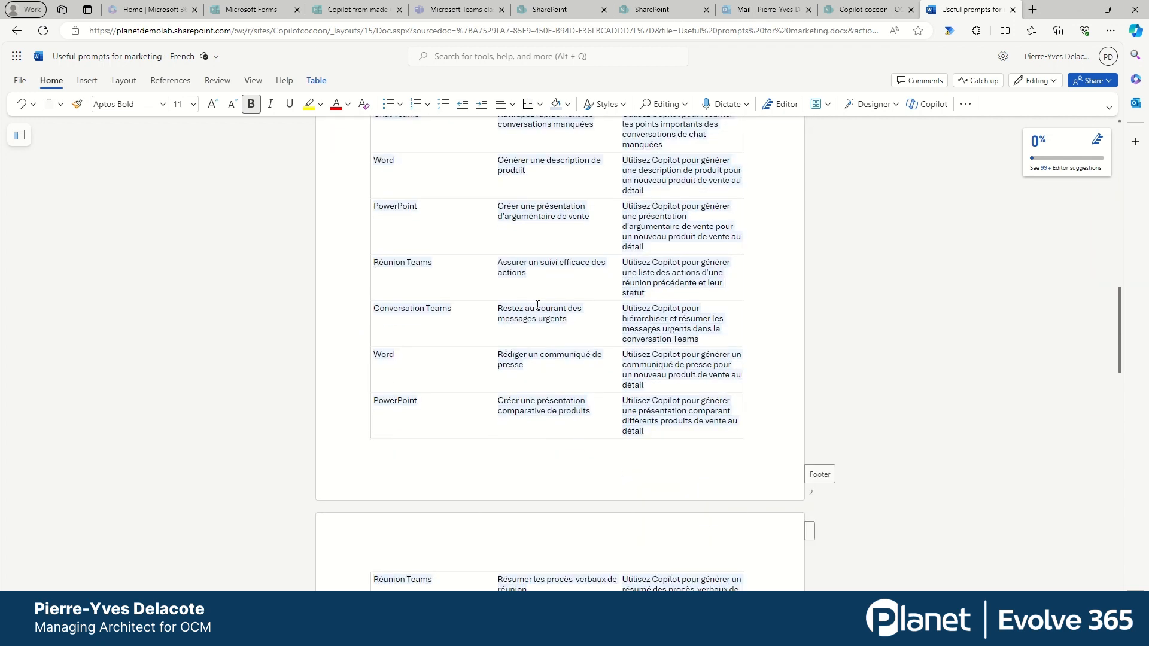
scroll(537, 305, "down", 6)
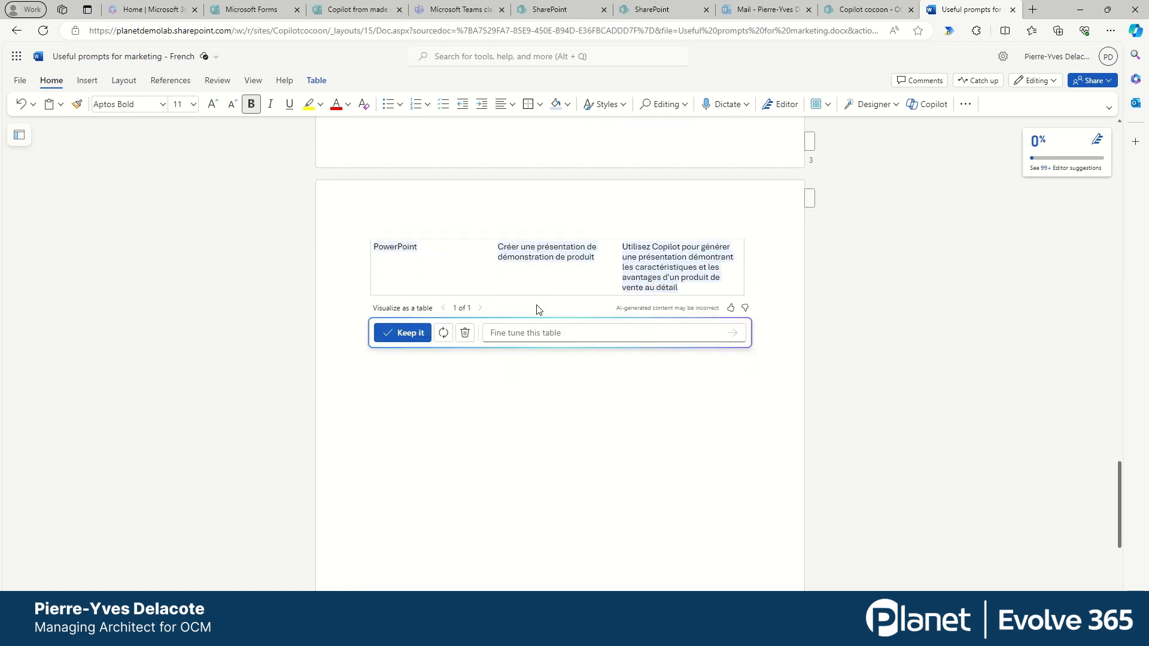
left_click(417, 331)
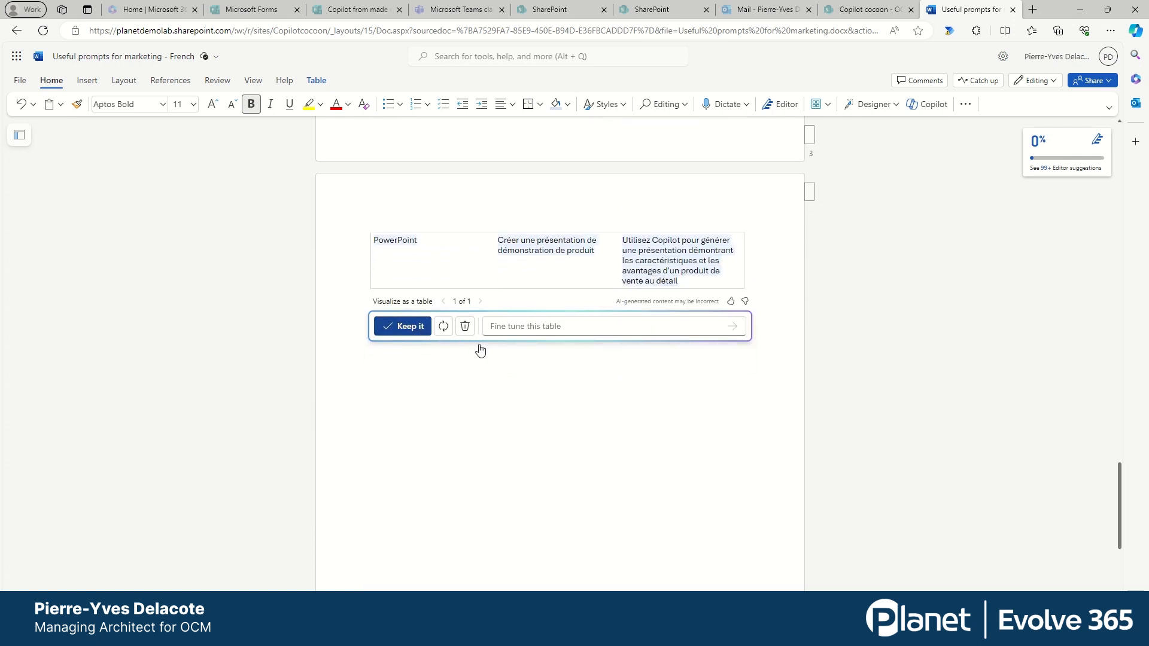
- Open the OCM folder of the Copilot cocoon site where the French document is stored
scroll(568, 341, "up", 15)
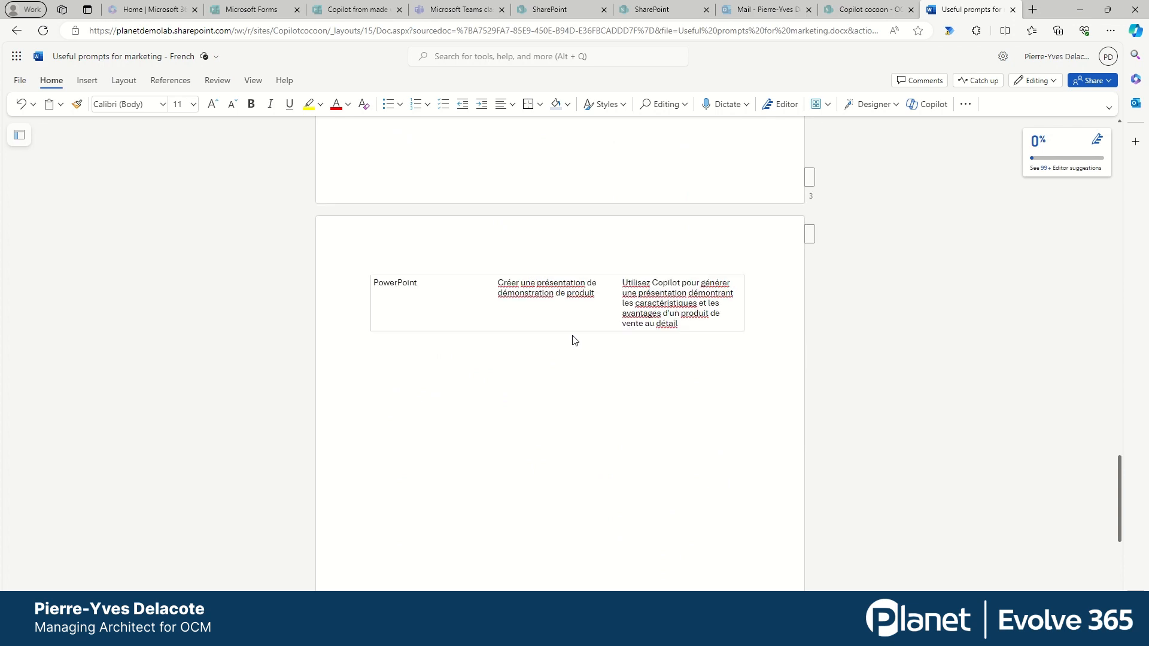
scroll(568, 340, "up", 5)
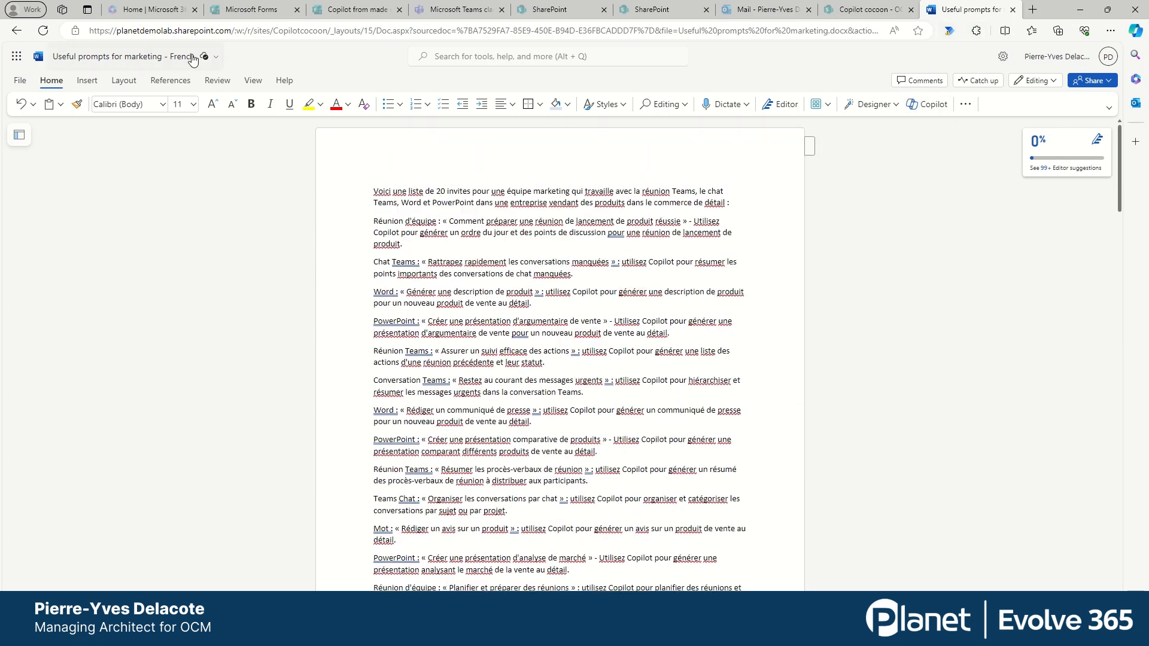
left_click(215, 61)
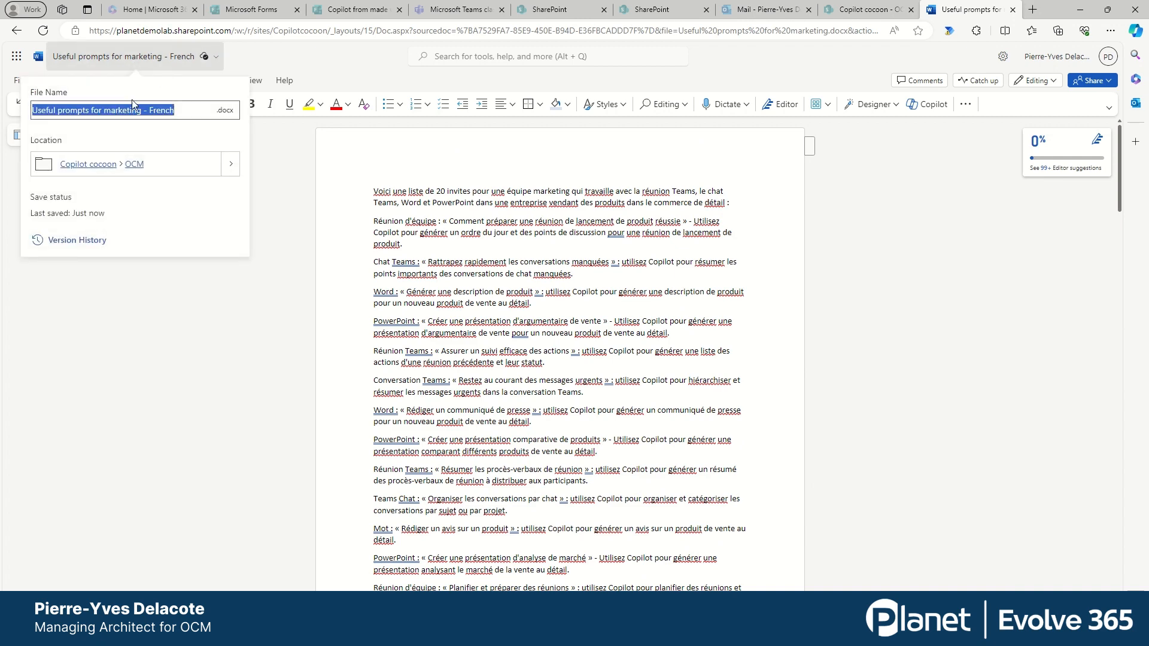
left_click(133, 165)
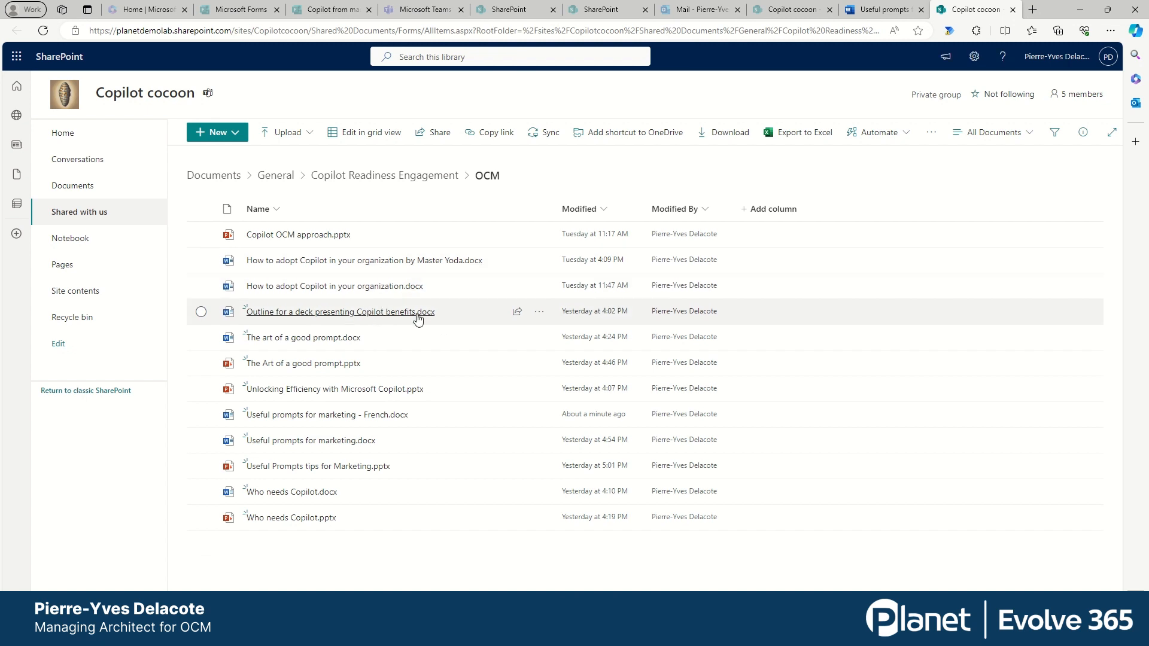
- Sort the OCM folder's files by modified date, newer to older, and open "Useful prompts for marketing.docx"
left_click(611, 222)
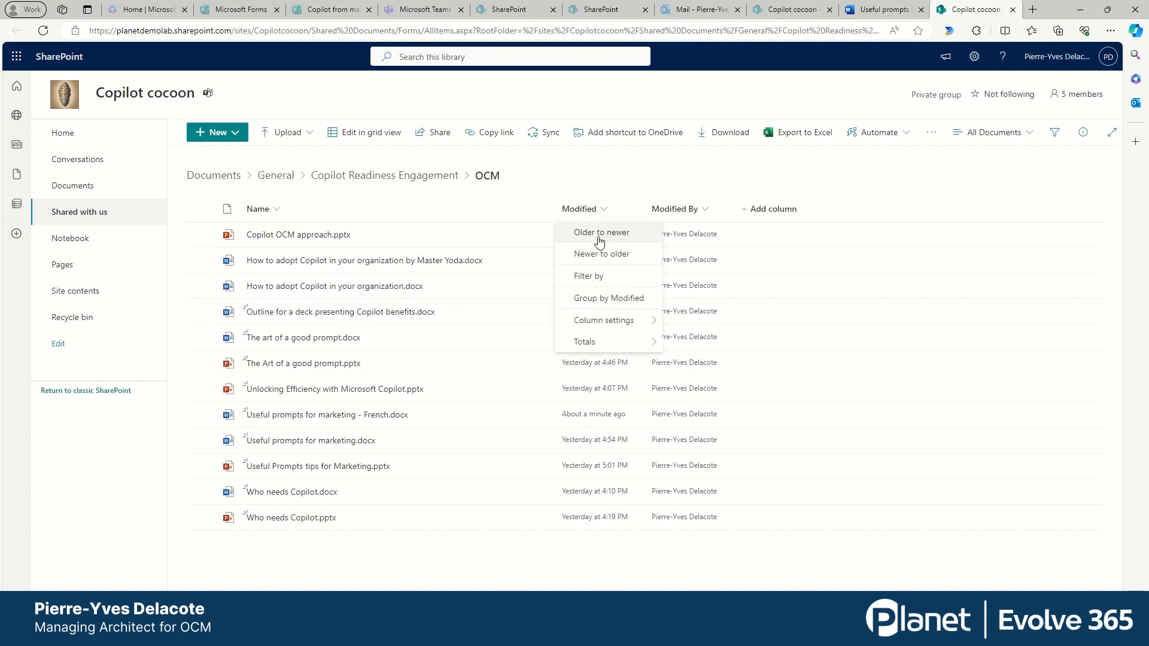
left_click(610, 256)
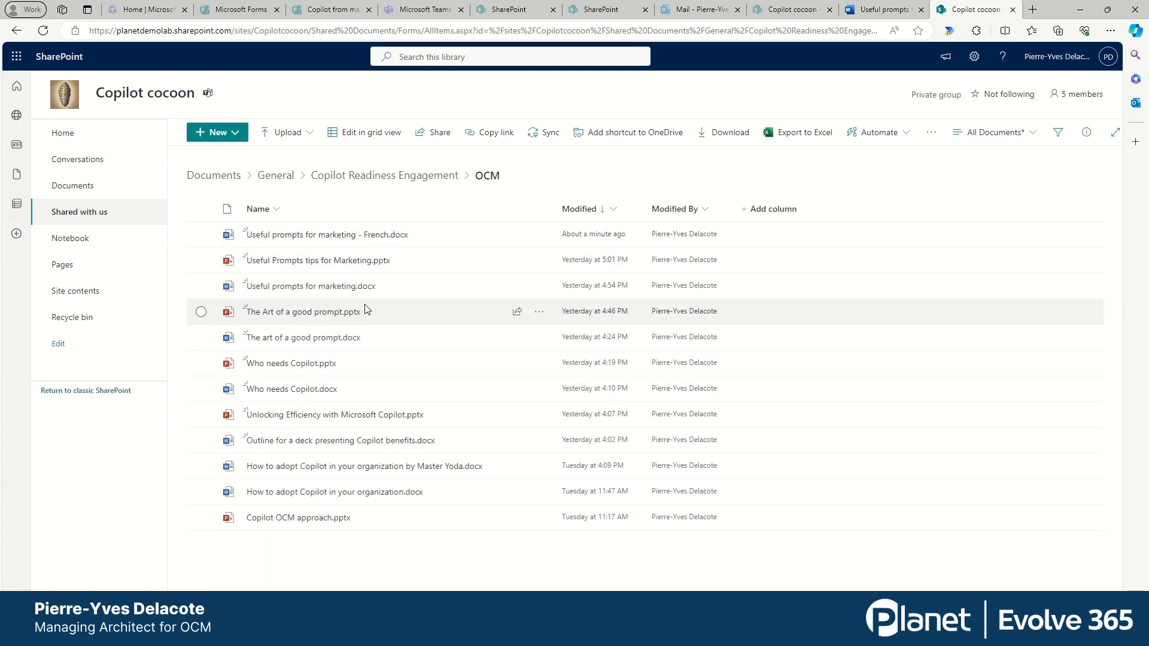
left_click(328, 289)
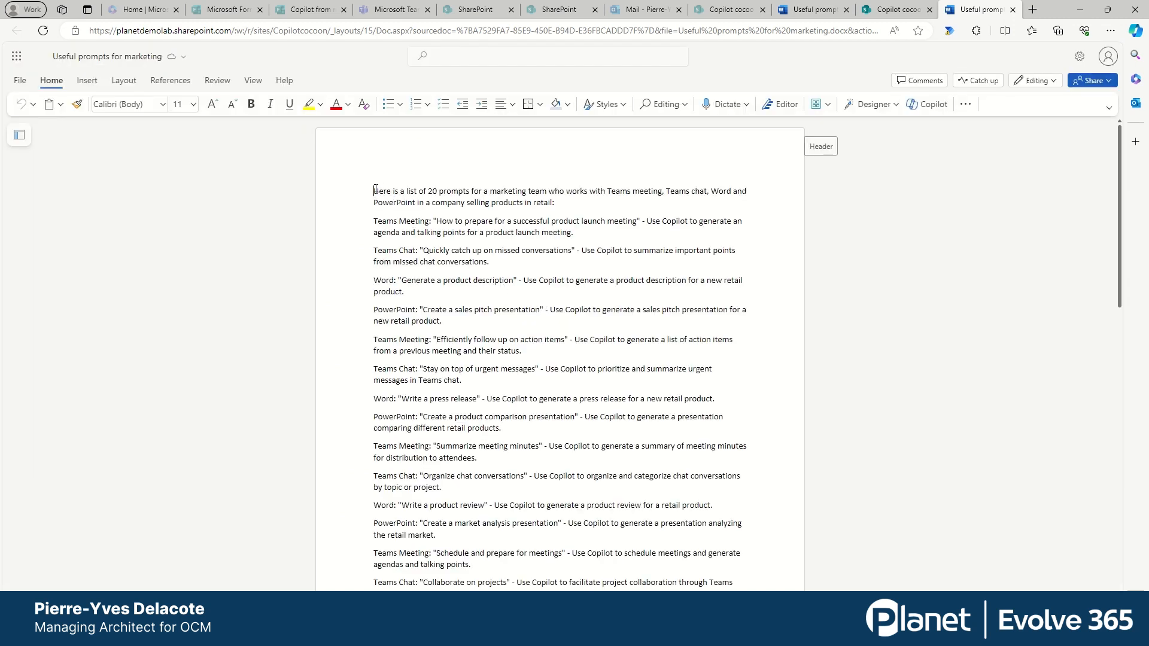
- Read through the English document and ask the Copilot chat to "rewrite this document in French"
scroll(413, 339, "down", 10)
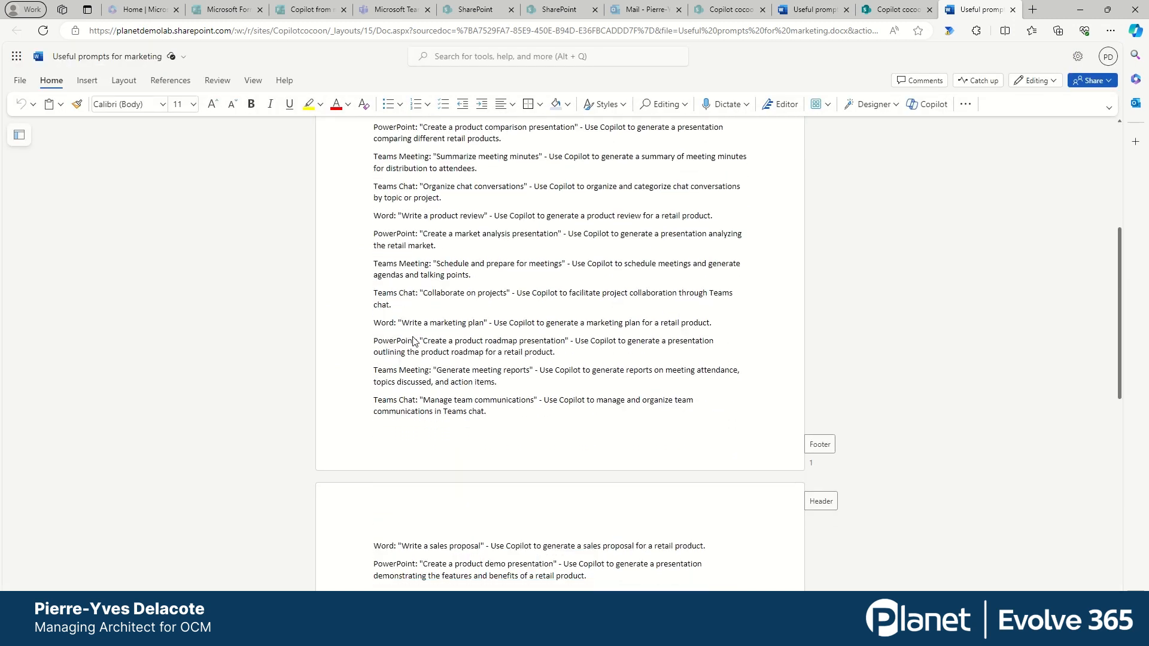
scroll(415, 340, "down", 1)
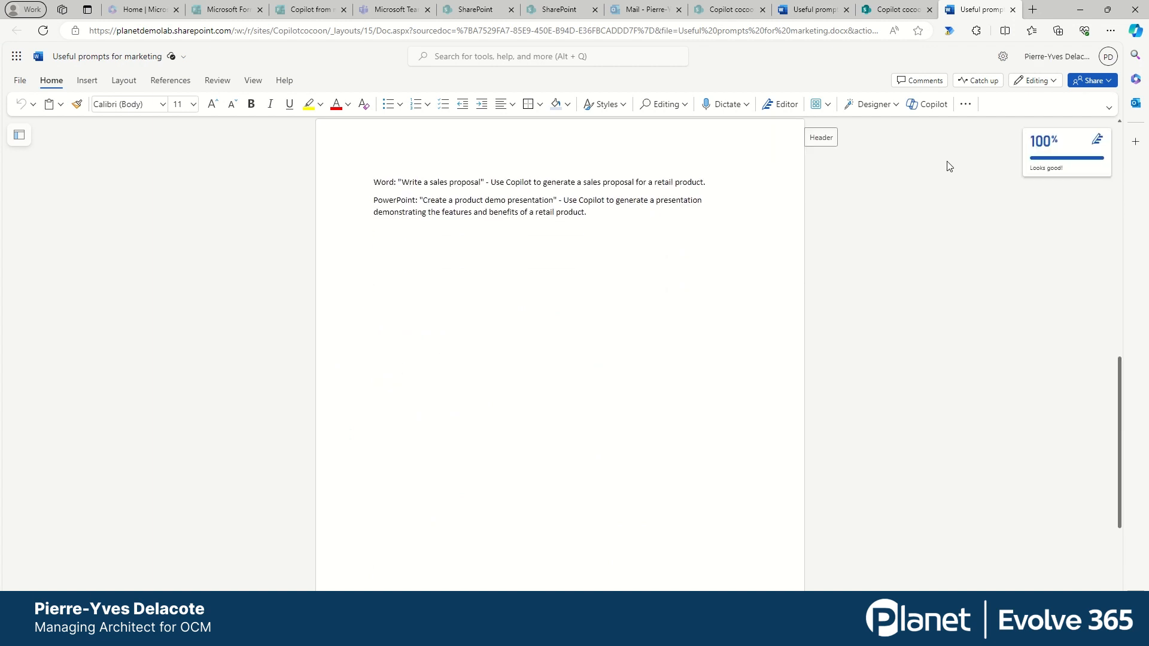
left_click(935, 104)
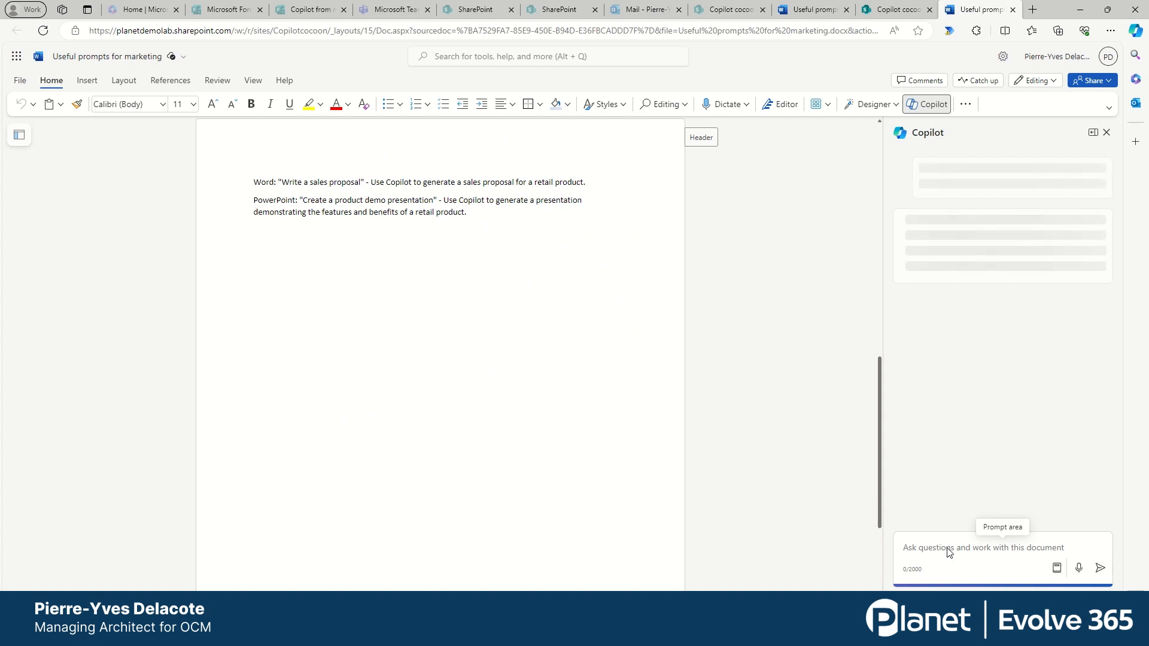
type("rewrite this docume")
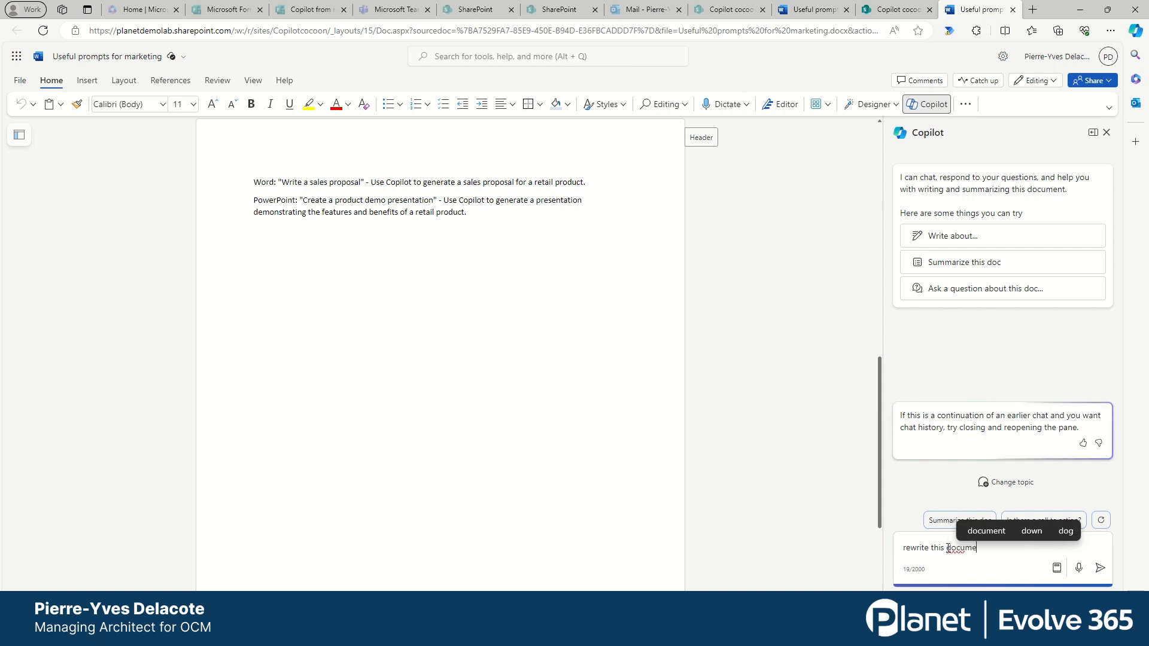
type("nt in French")
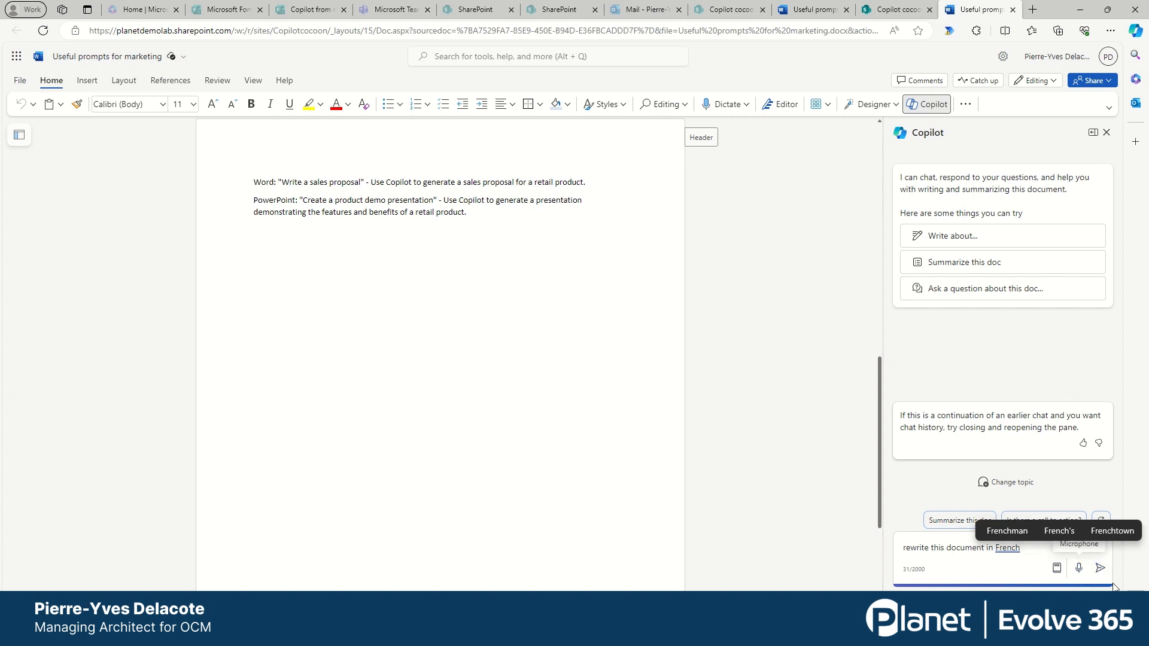
left_click(1100, 568)
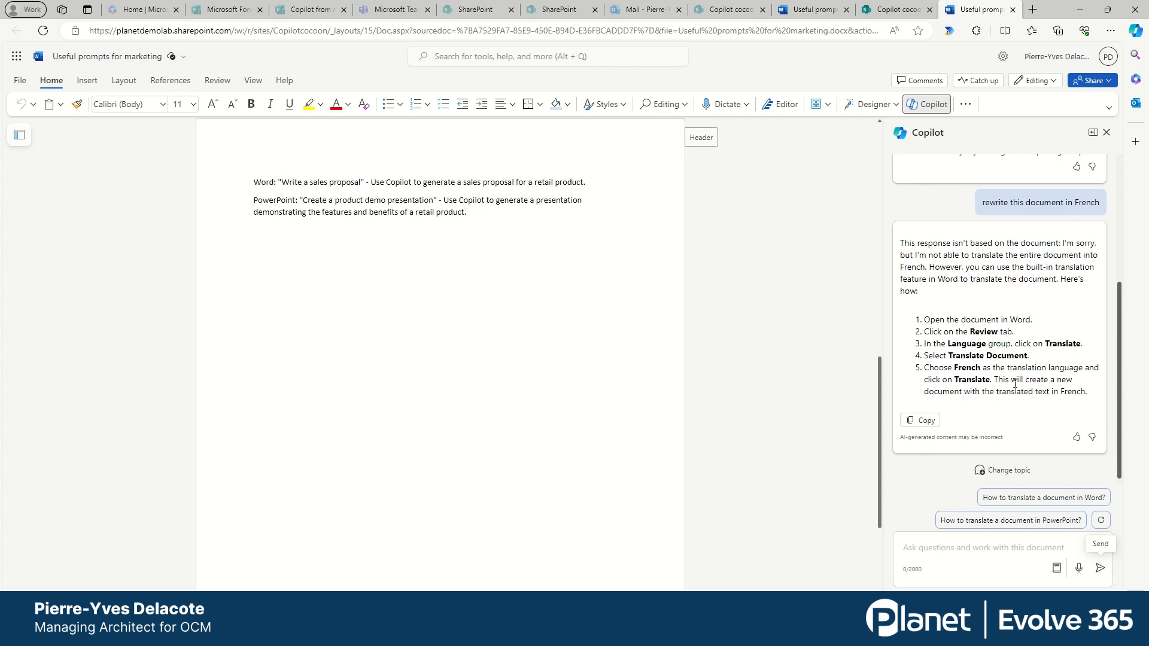
- Generate a Copilot draft at the document's end with "Write in French the document", referencing Useful prompts for marketing.docx
scroll(470, 332, "up", 6)
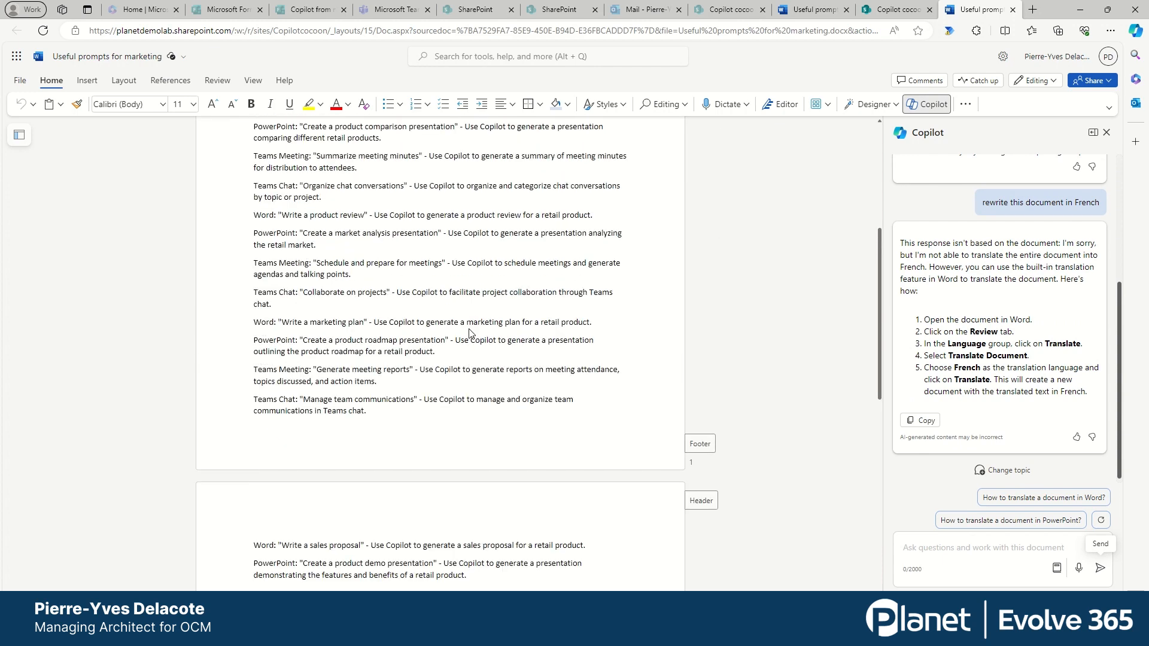
scroll(470, 333, "down", 5)
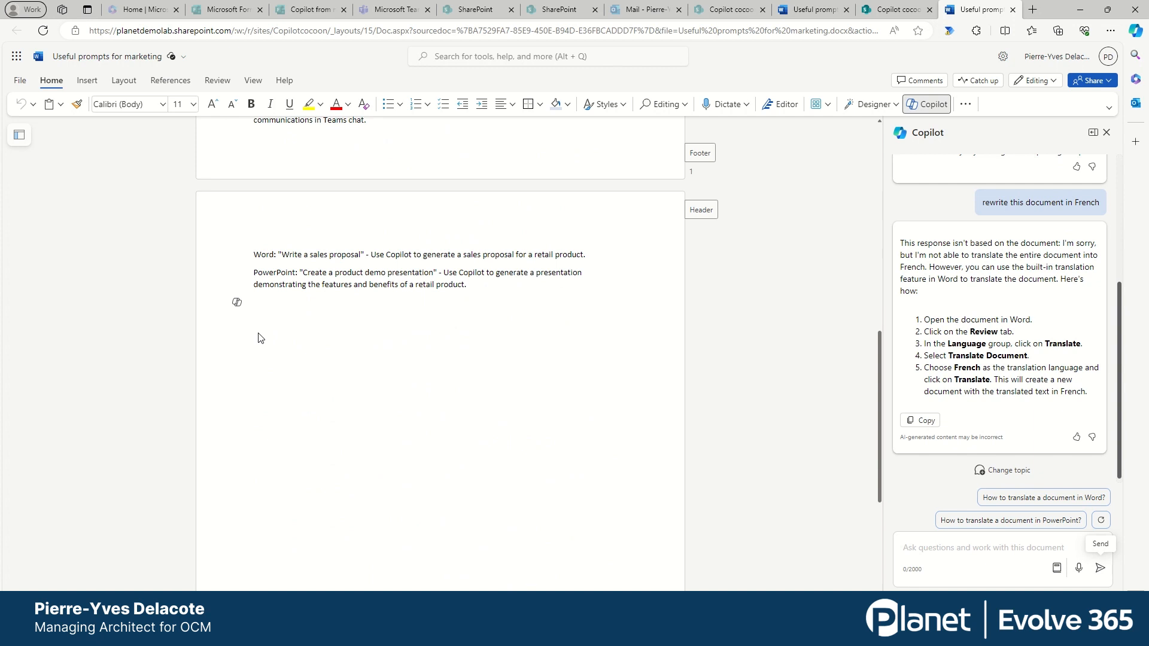
left_click(237, 304)
type("W")
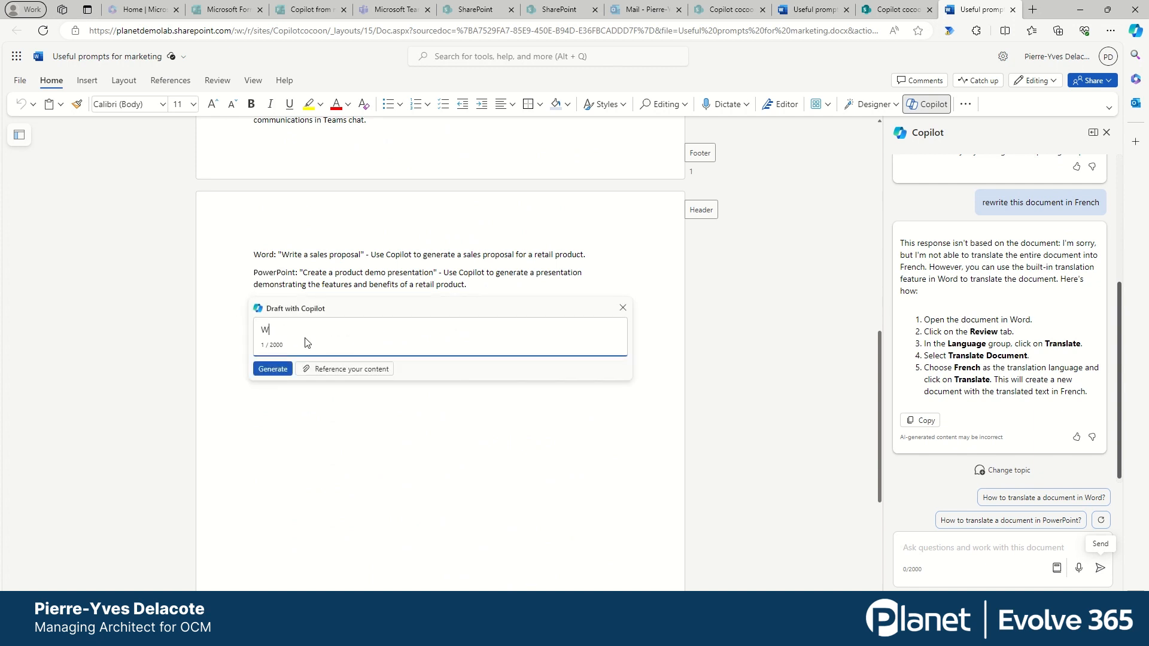
type("rite in Frenc")
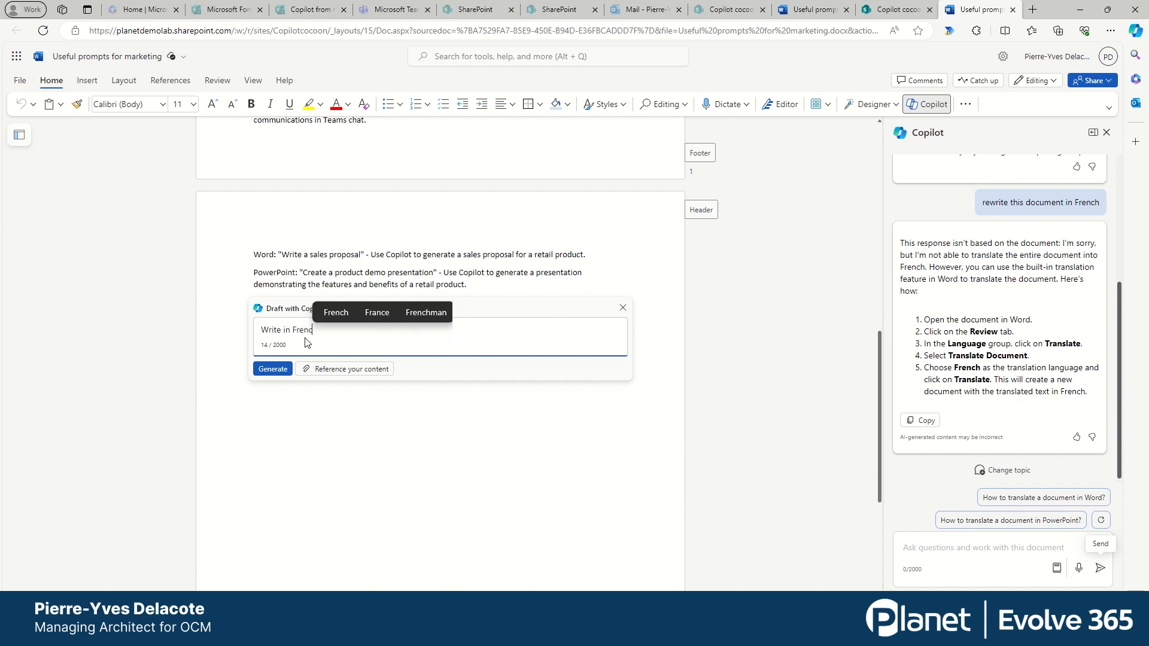
type("h the document /")
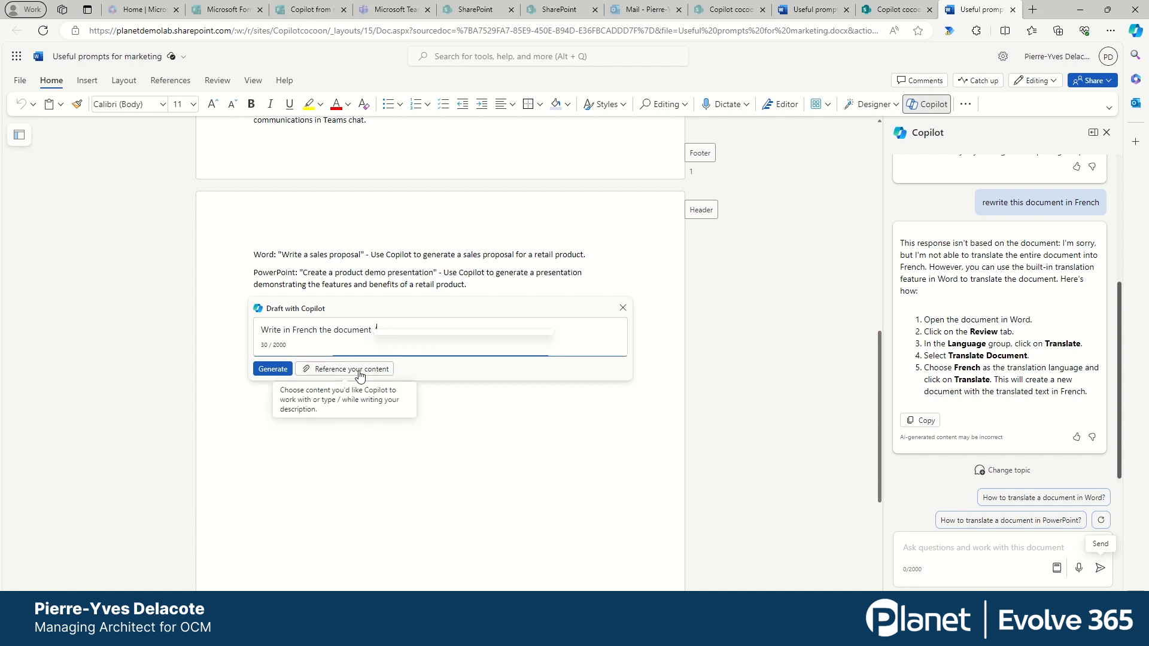
left_click(359, 369)
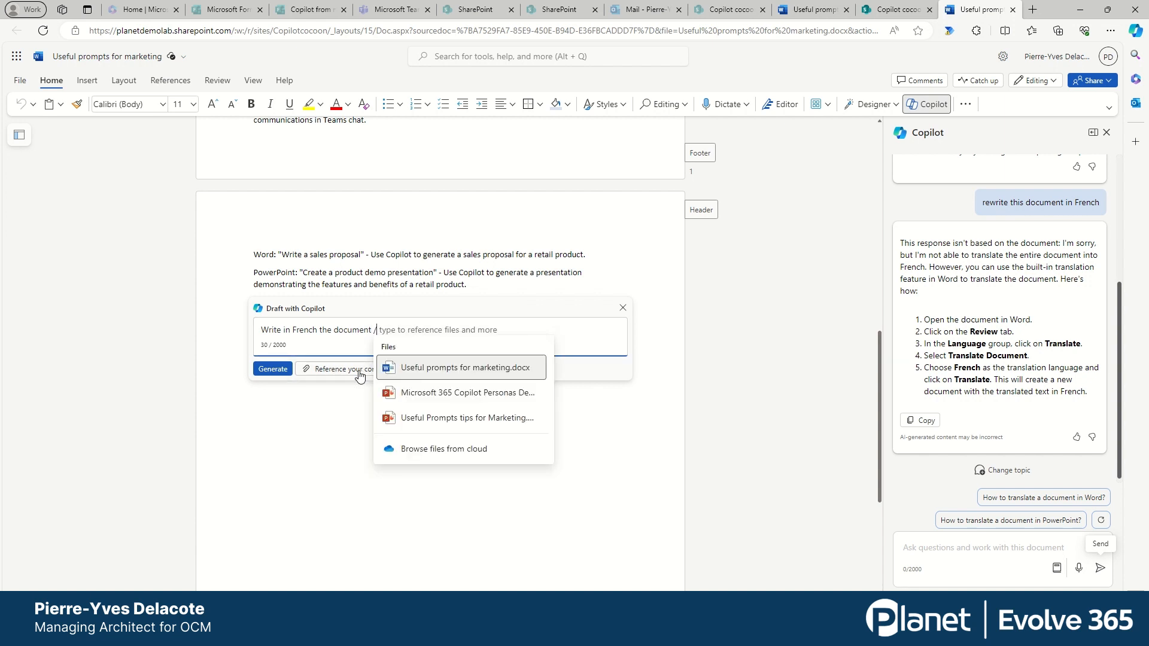
left_click(435, 369)
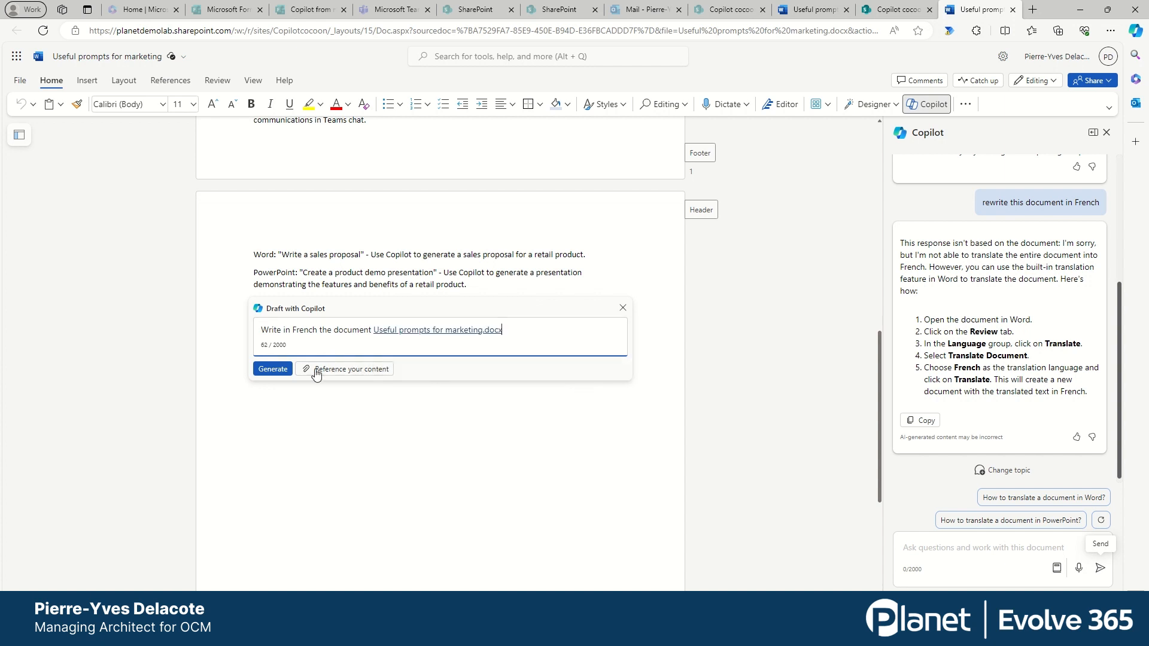
left_click(273, 369)
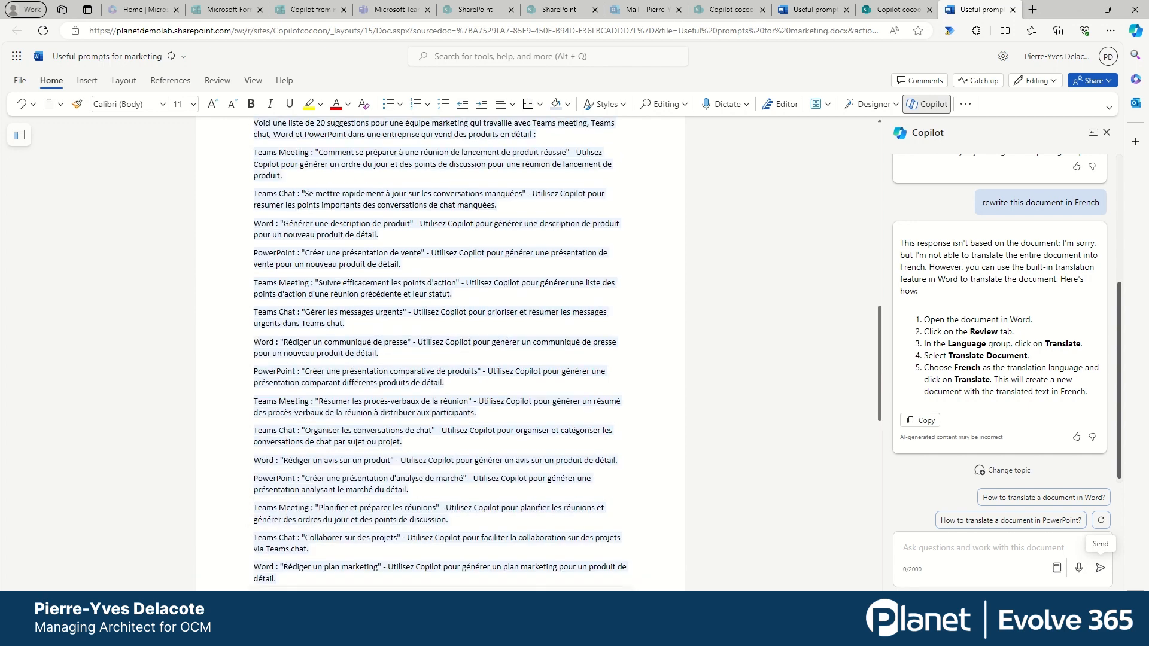
- Review the French draft generated below the English text and discard it
scroll(281, 467, "up", 4)
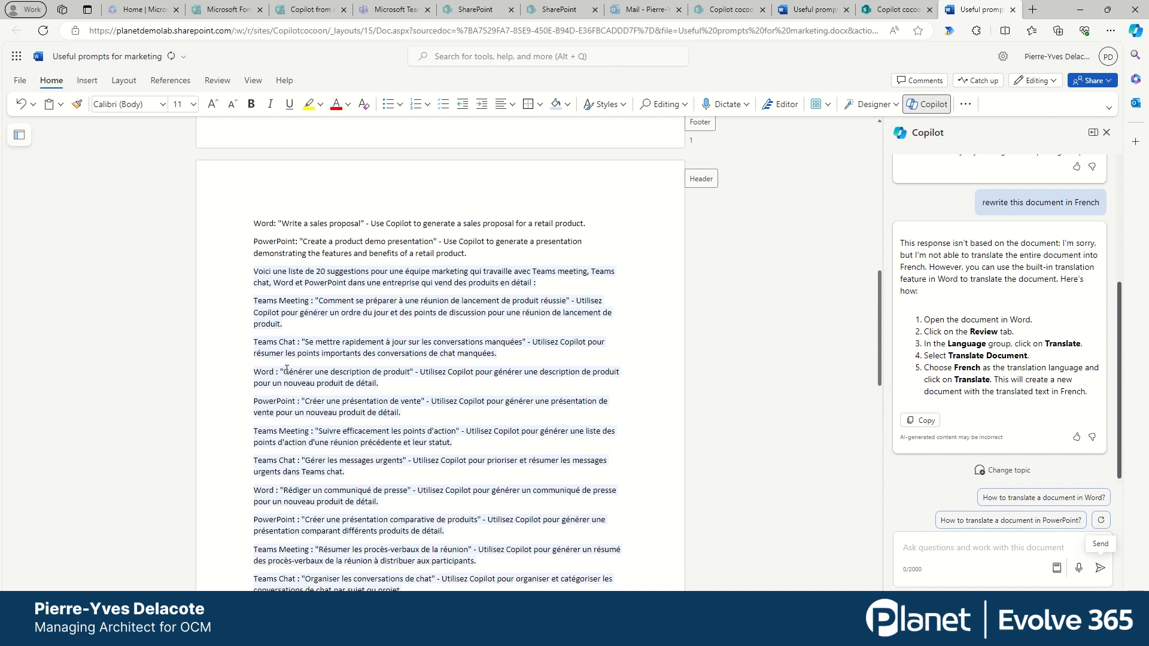
scroll(286, 419, "down", 5)
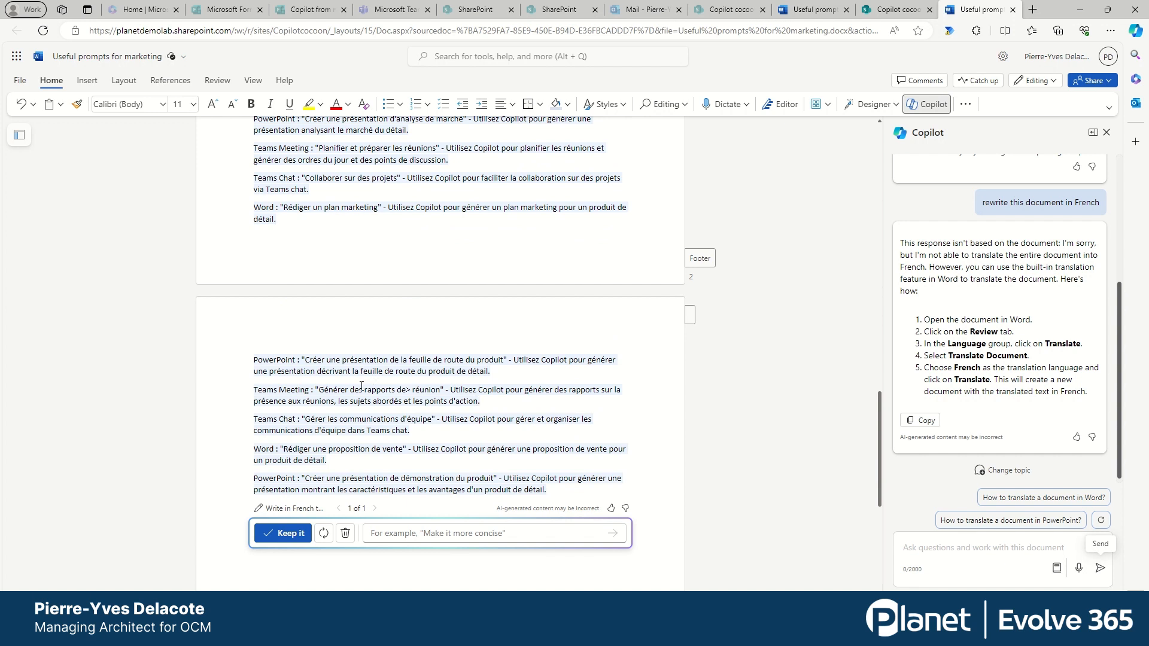
left_click(295, 533)
scroll(406, 371, "up", 3)
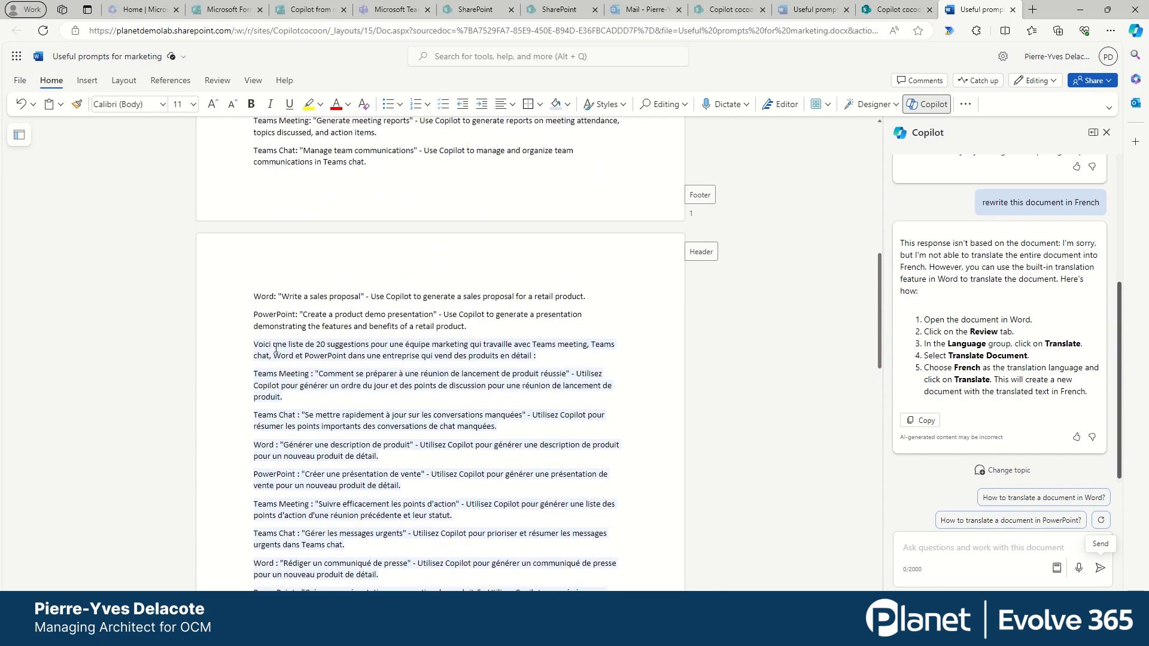
scroll(276, 350, "down", 10)
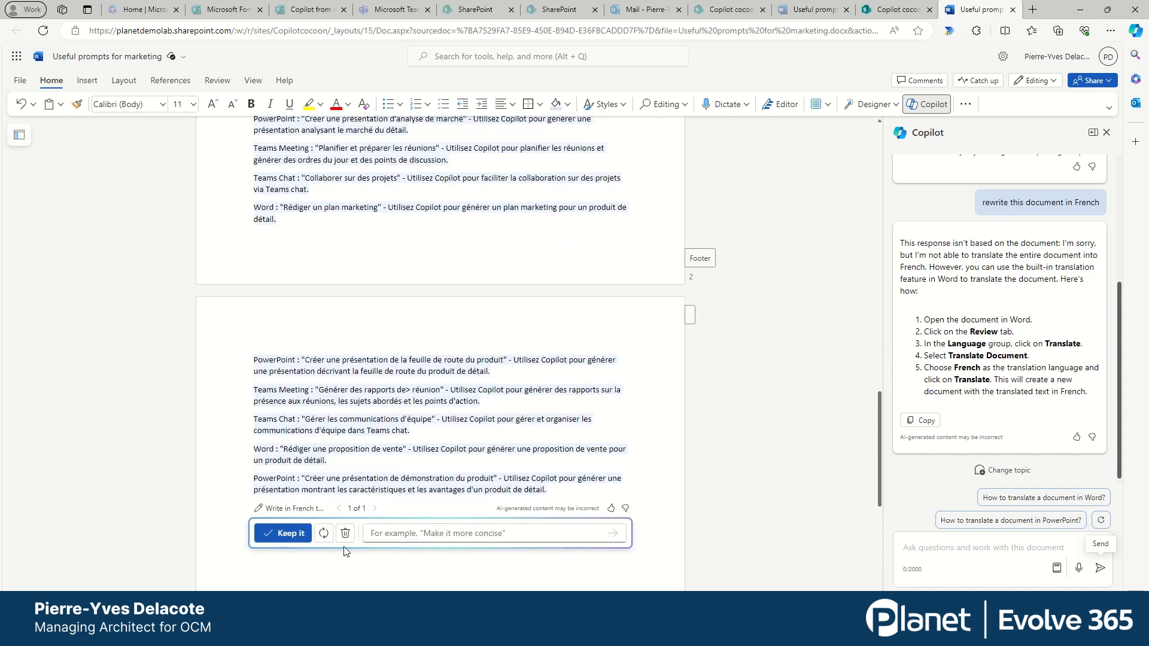
left_click(345, 533)
scroll(386, 456, "up", 5)
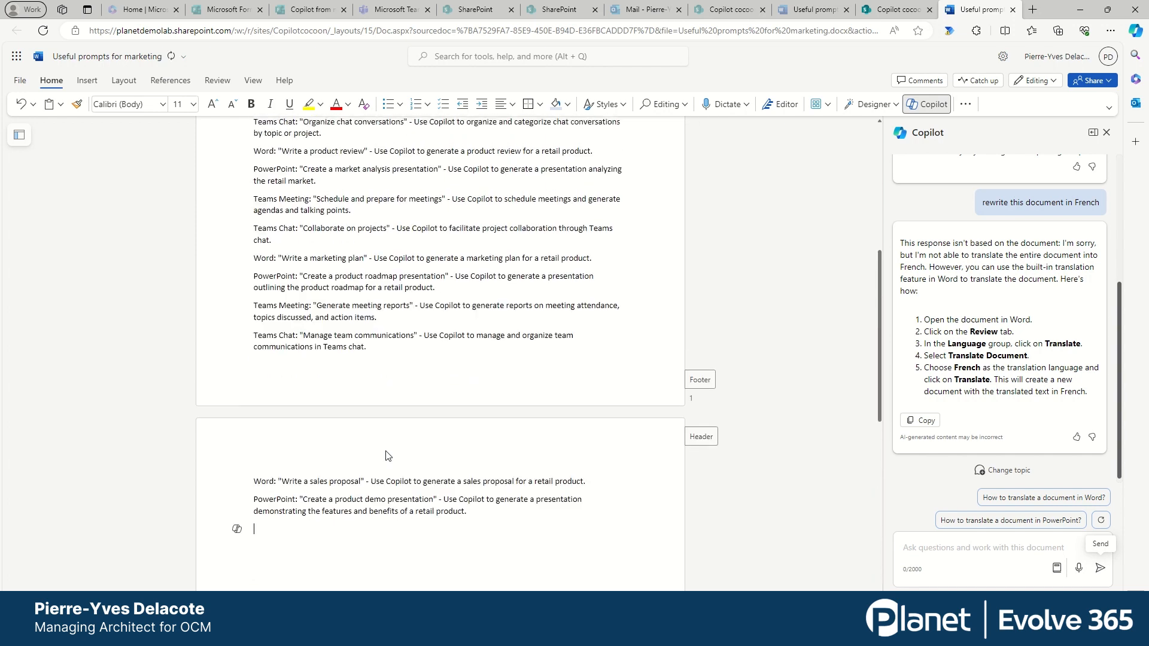
- Have Copilot rewrite the "Quickly catch up on missed conversations" paragraph, view the tone options, and dismiss the suggestion
scroll(386, 456, "up", 7)
scroll(385, 450, "down", 1)
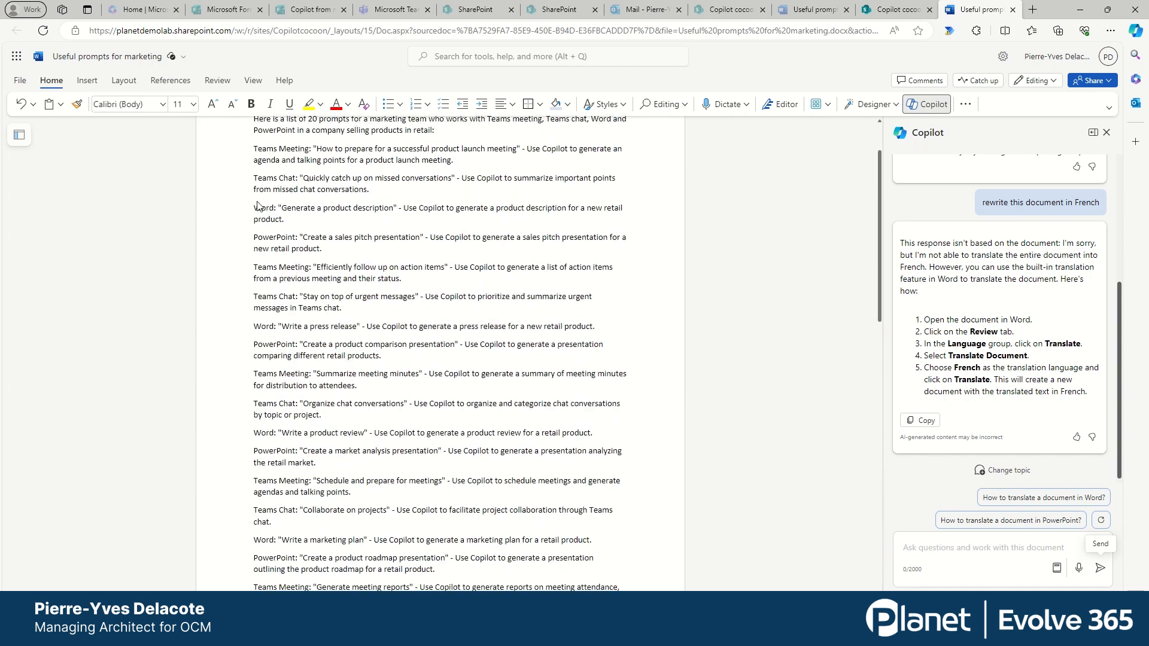
left_click_drag(255, 178, 388, 193)
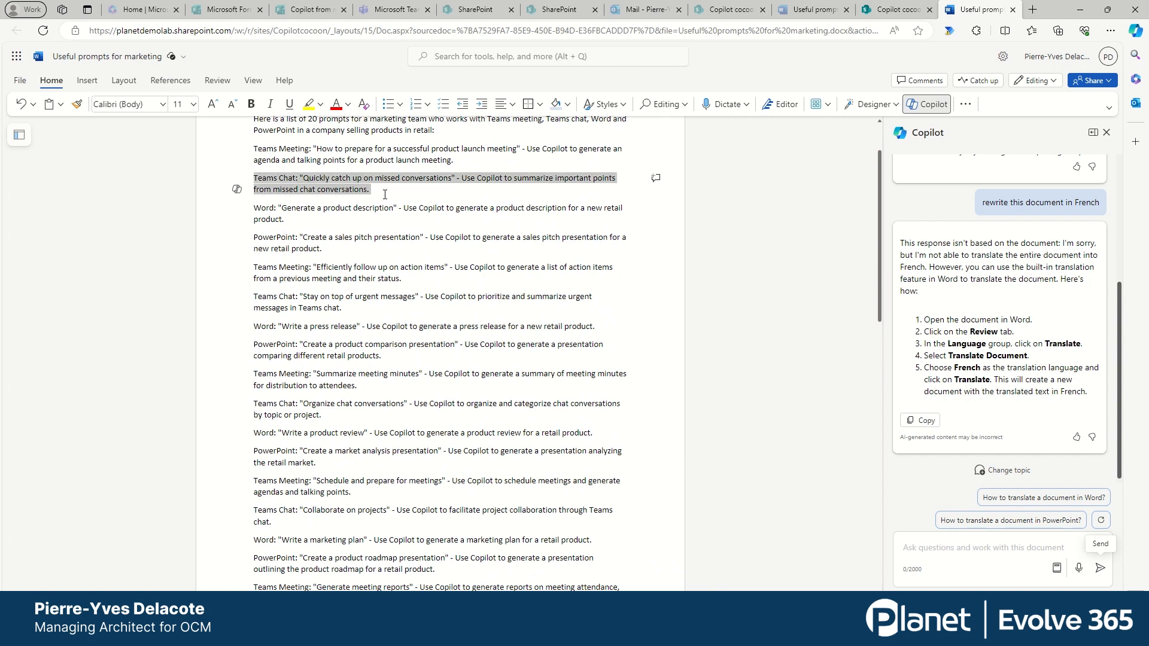
left_click(237, 189)
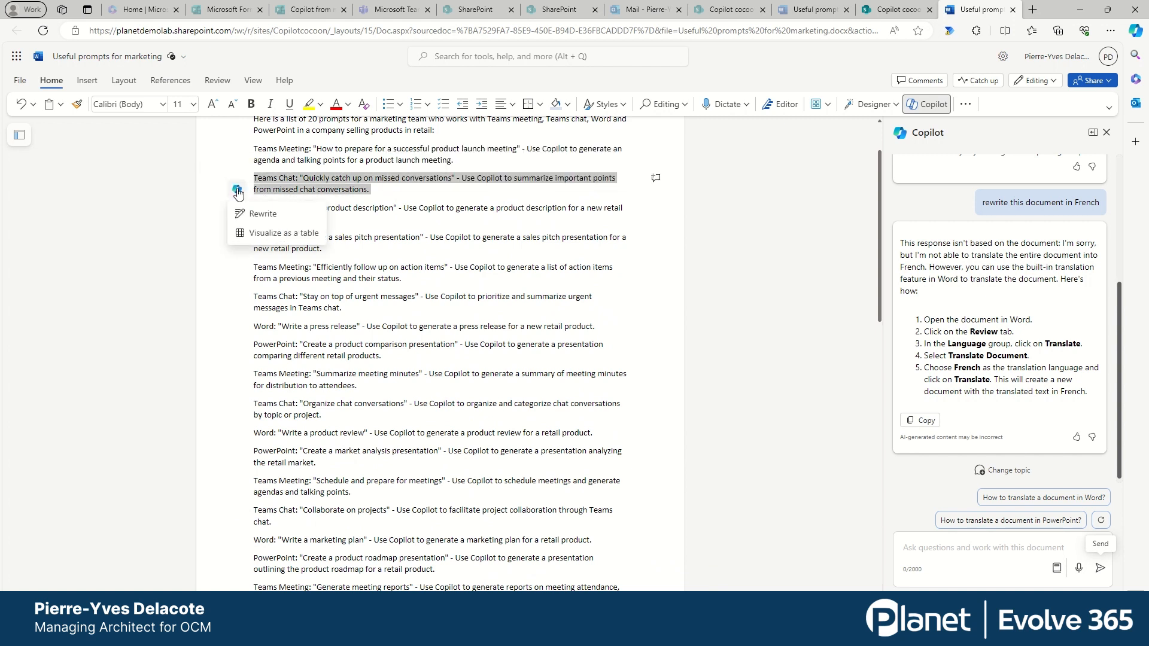
left_click(255, 213)
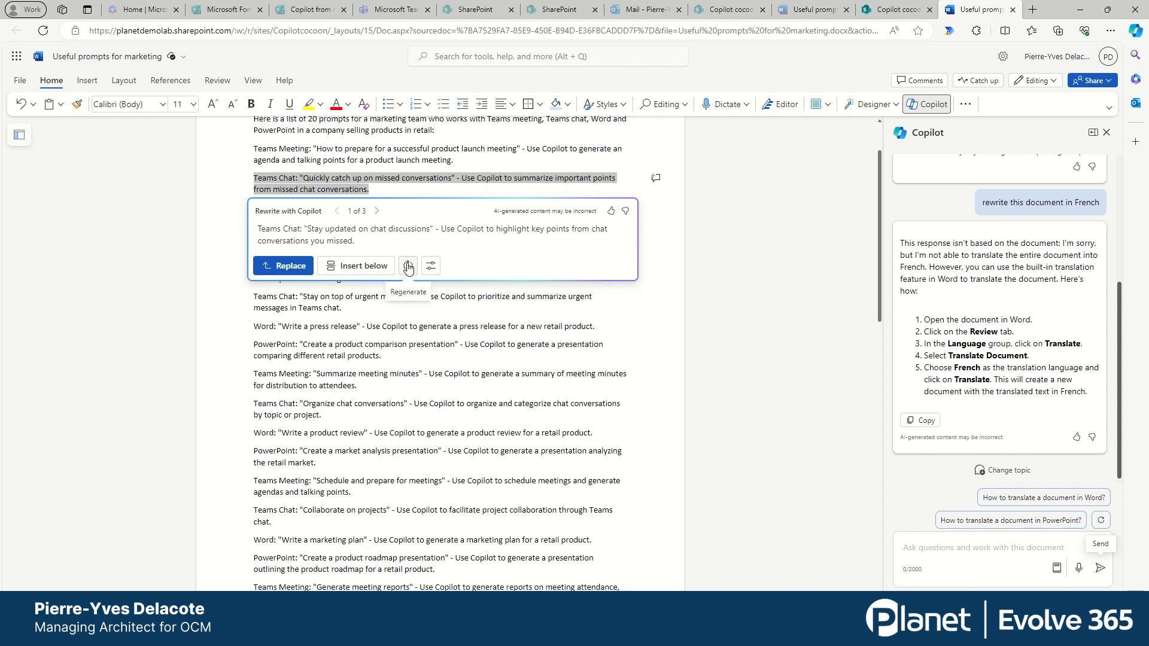
left_click(431, 266)
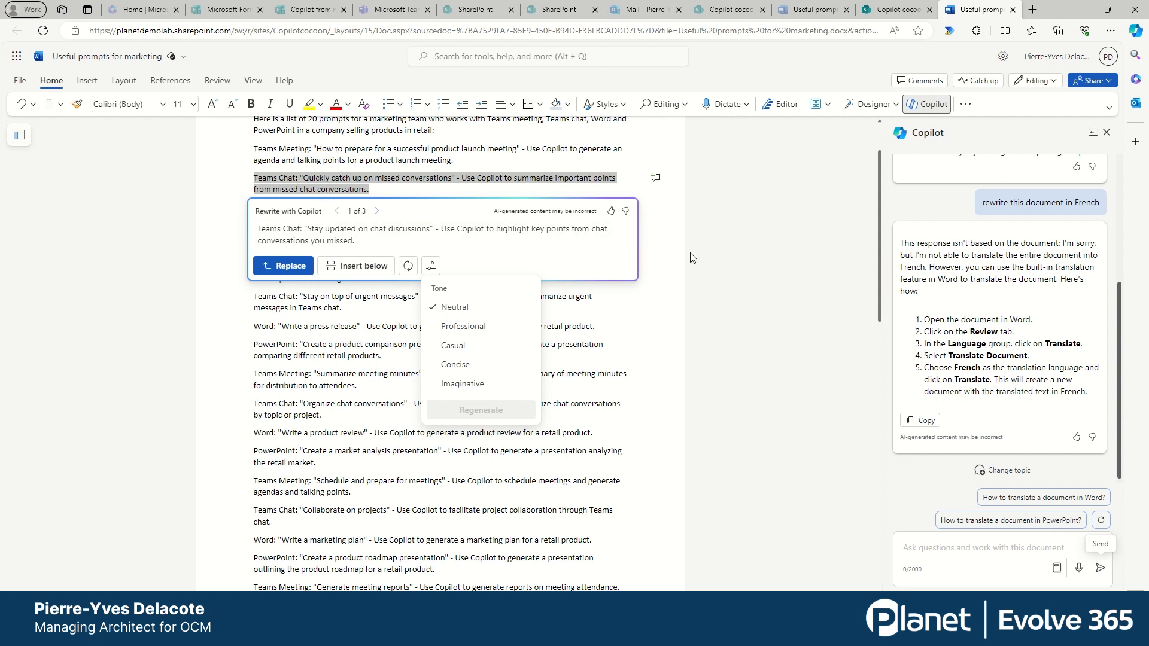
left_click(630, 252)
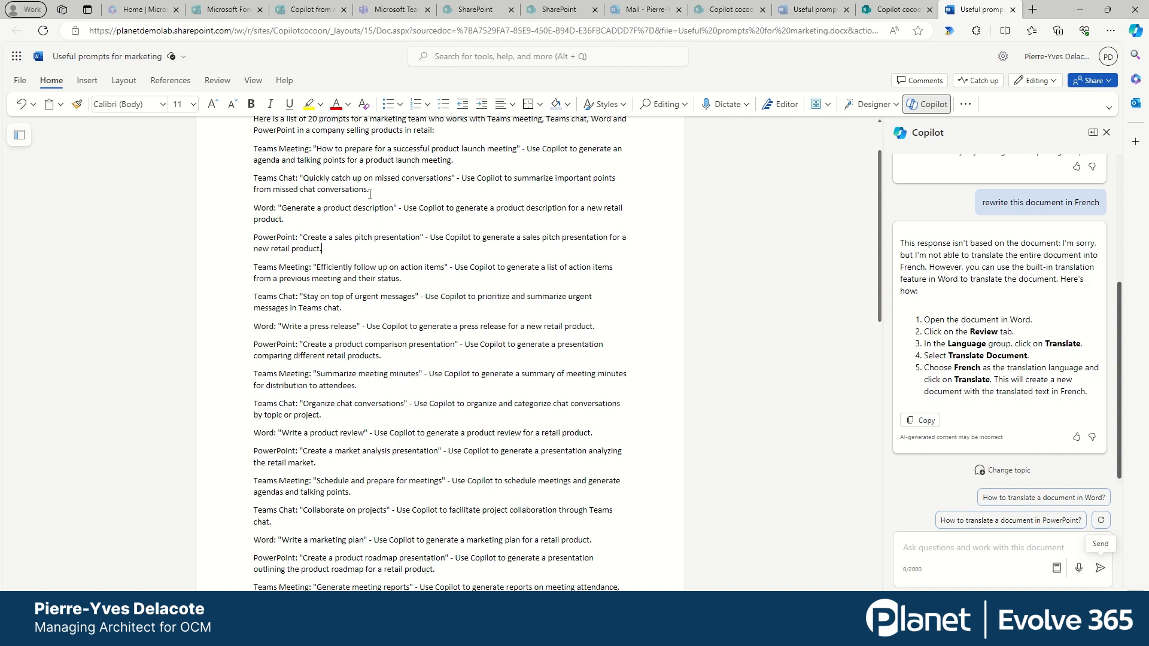
- Request Copilot's rewrite of the "Quickly catch up on missed conversations" paragraph again and close it without applying it
left_click_drag(370, 193, 255, 177)
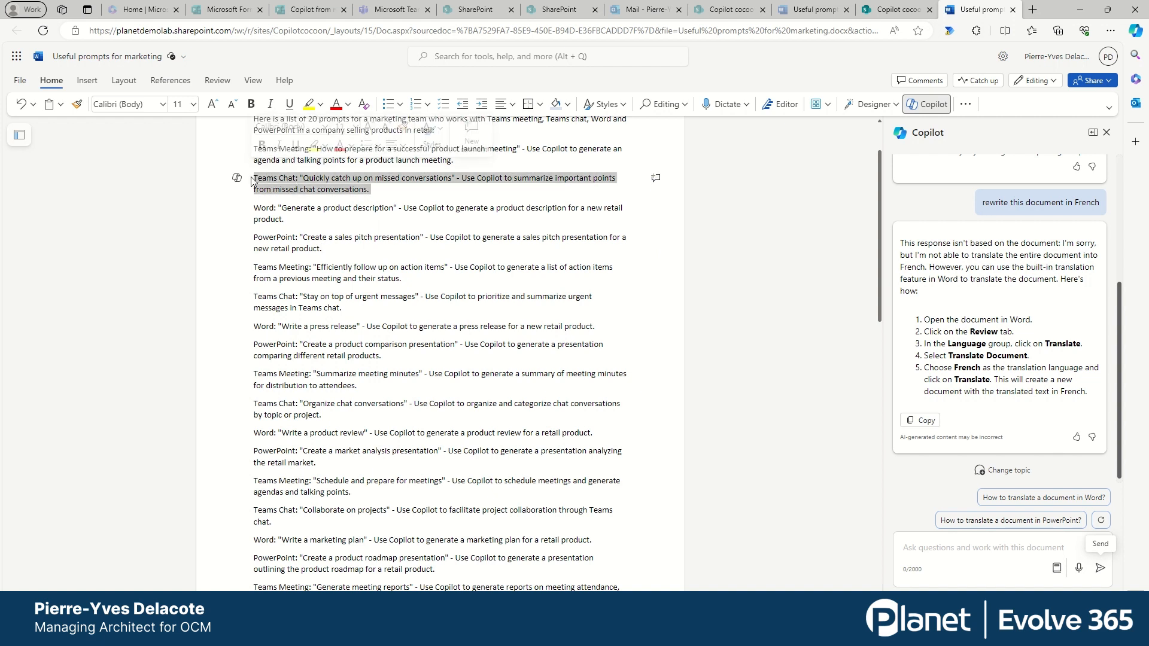
left_click(237, 179)
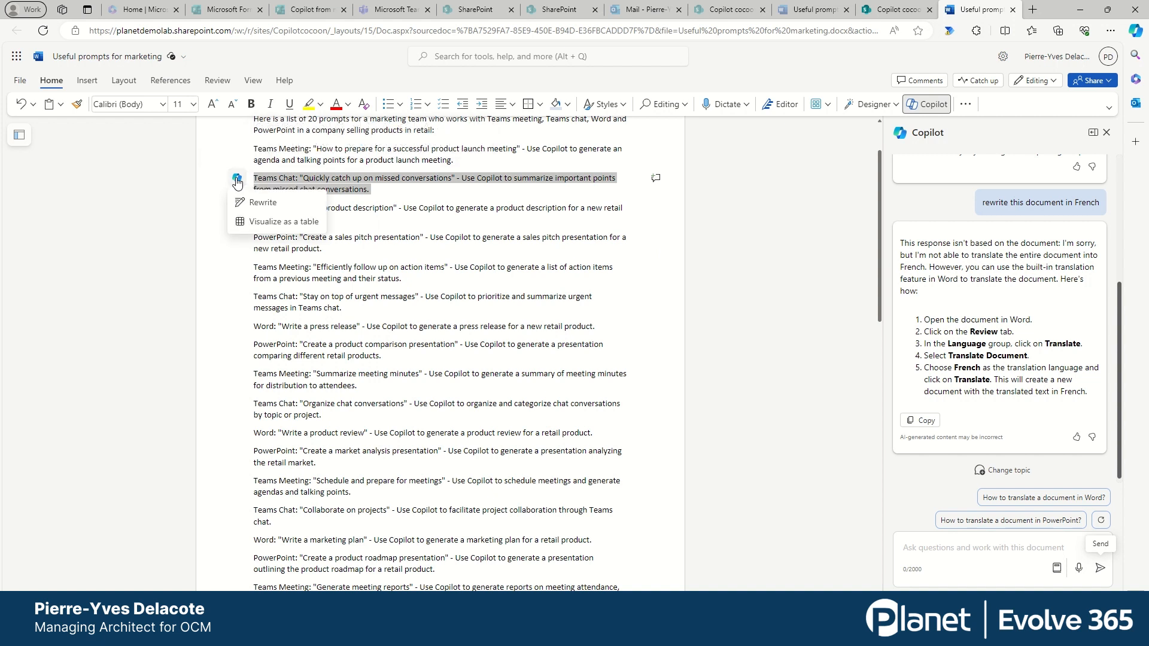
left_click(263, 205)
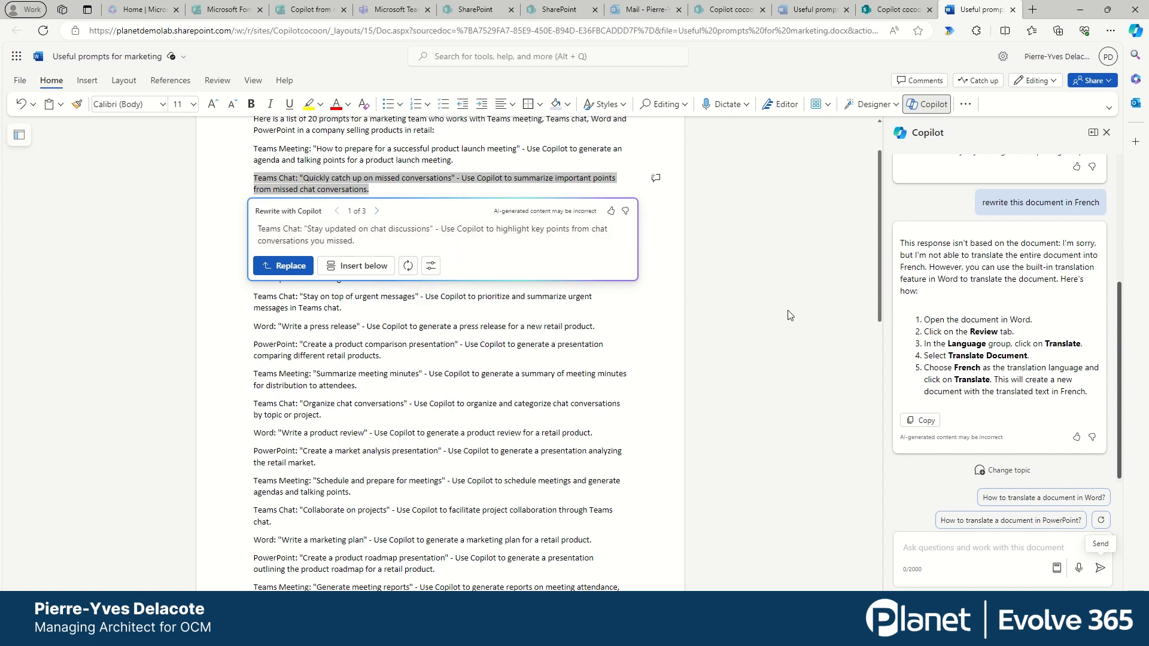
left_click(741, 300)
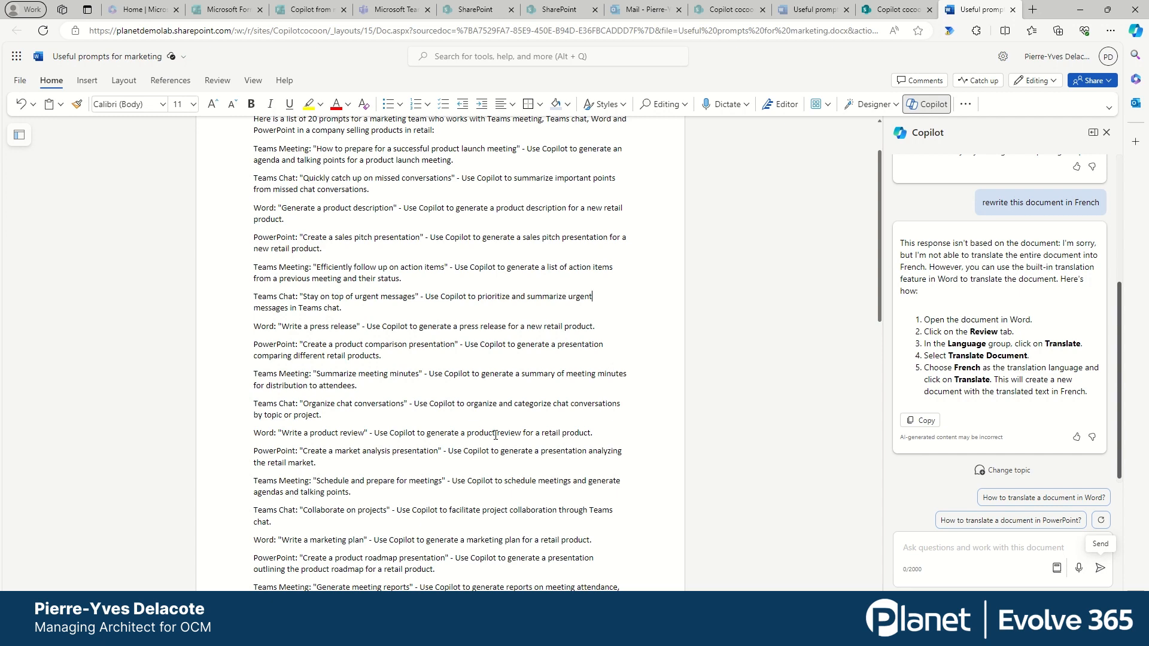
- Copy the Teams Chat paragraph "Quickly catch up on missed conversations"
scroll(401, 360, "down", 5)
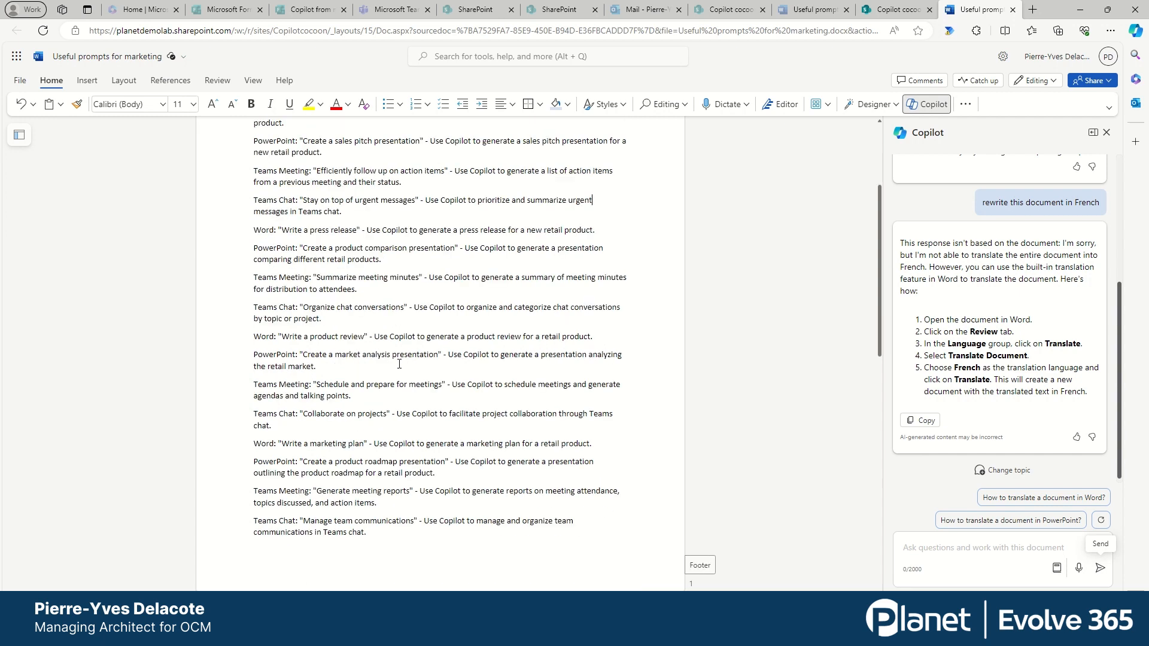
scroll(332, 379, "up", 6)
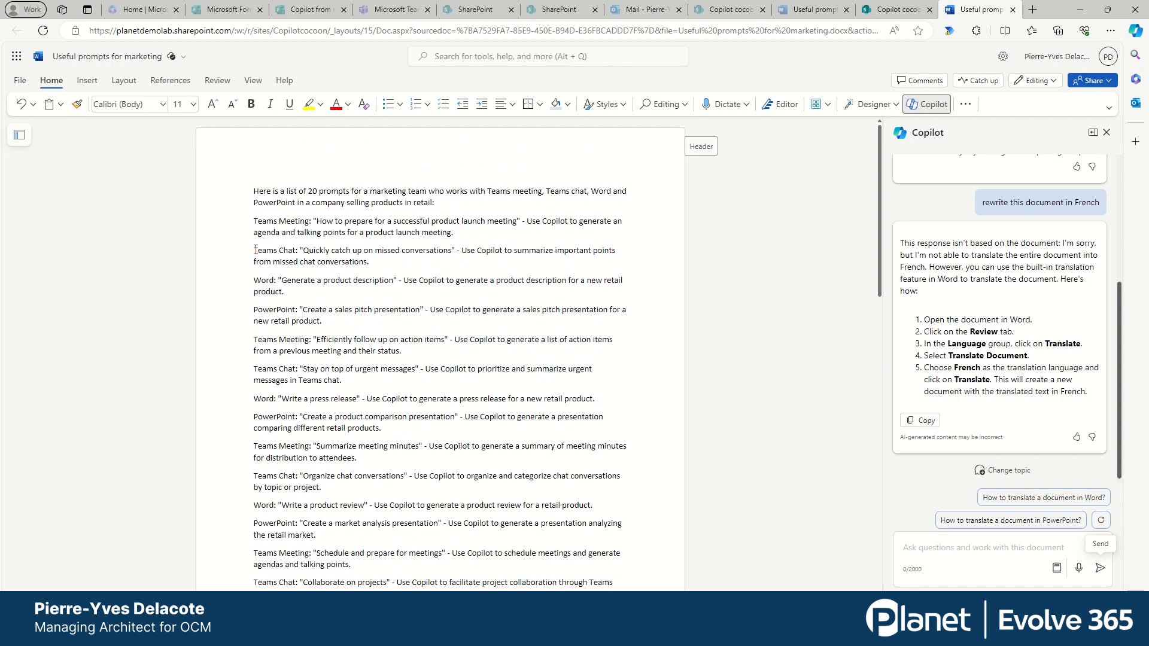
triple_click(335, 263)
key("ctrl+c")
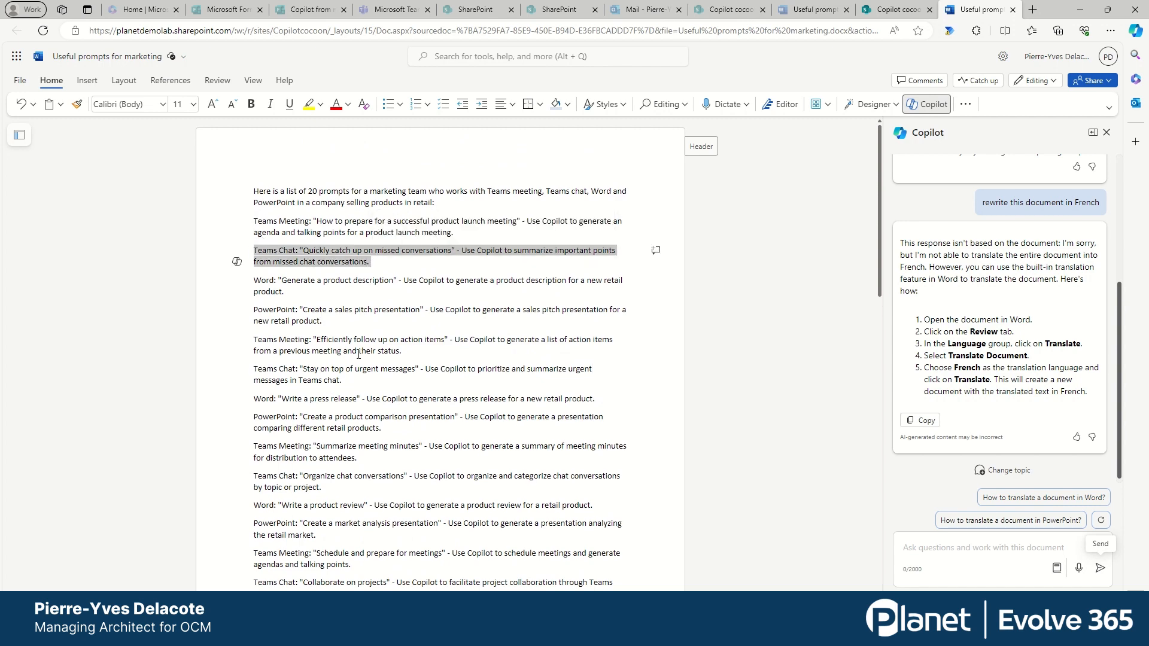
- Generate a Copilot draft at the document's end with the prompt "Write this in French:" followed by the copied Teams Chat paragraph
scroll(371, 268, "down", 7)
left_click(257, 460)
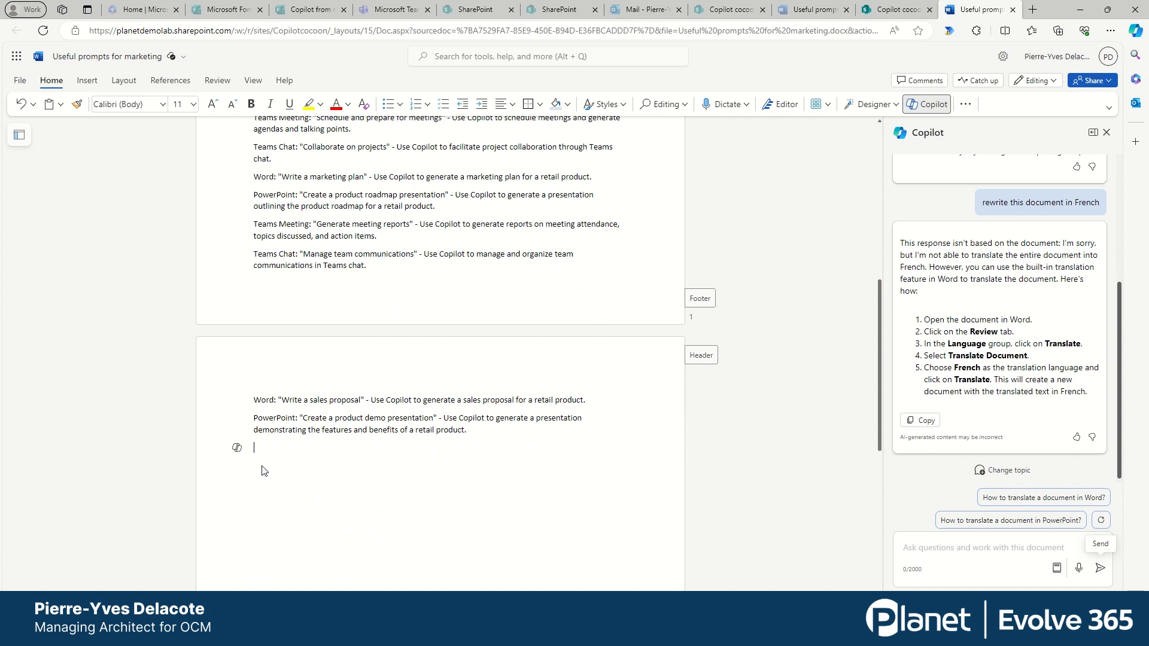
left_click(237, 448)
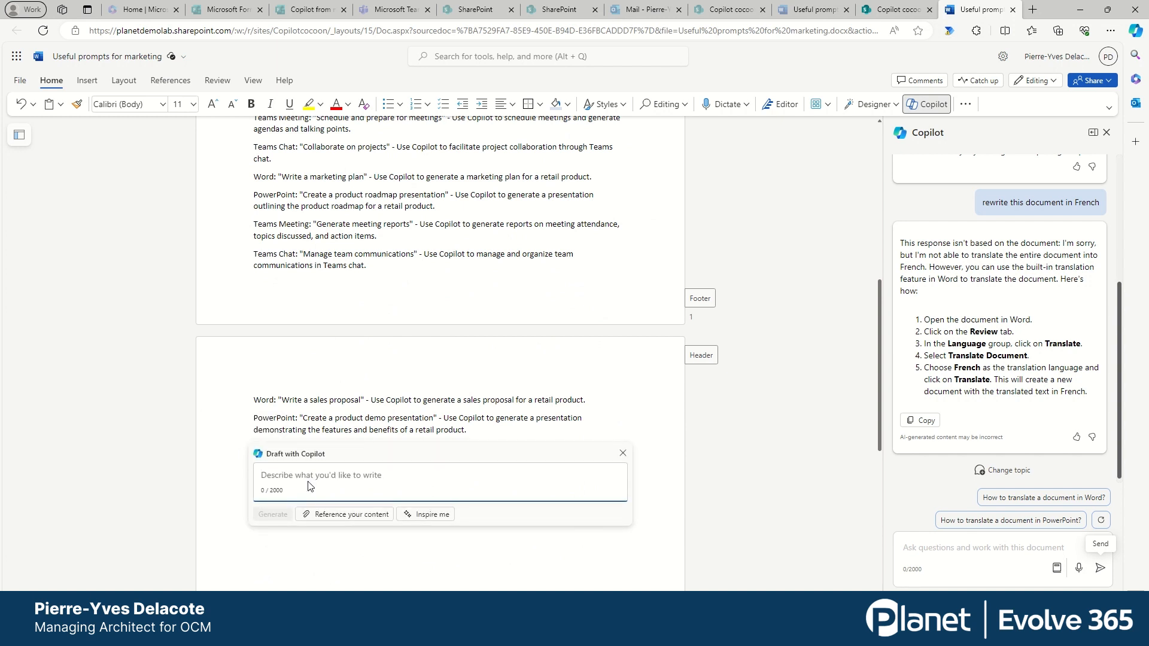
type("Wri")
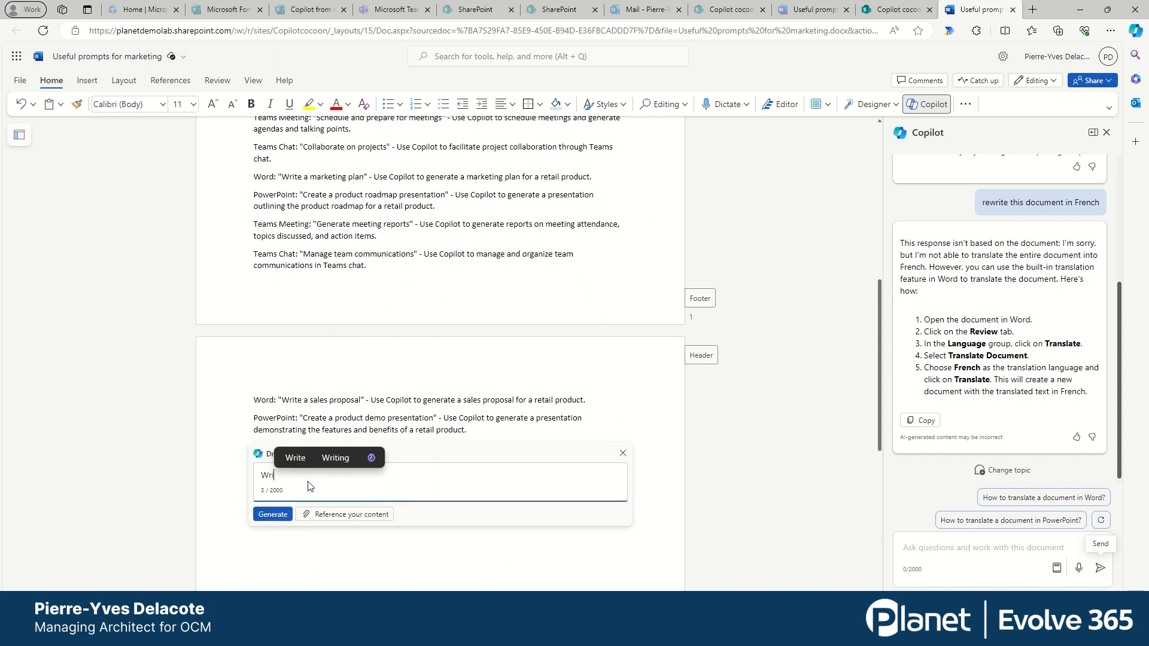
type("te t")
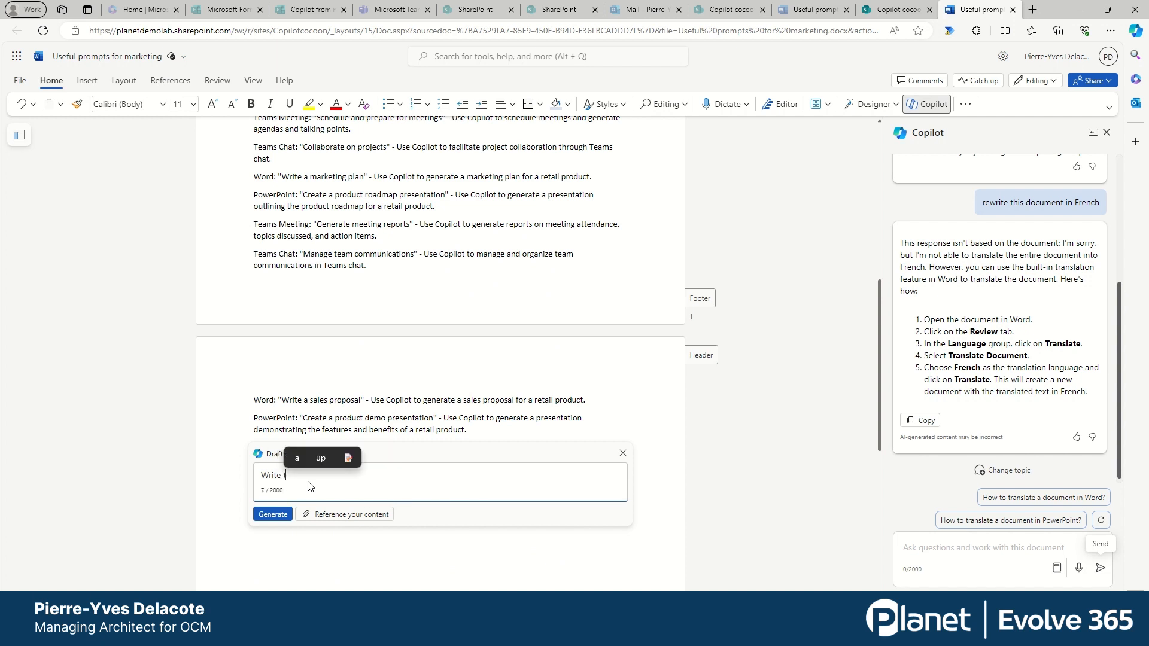
type("his in ")
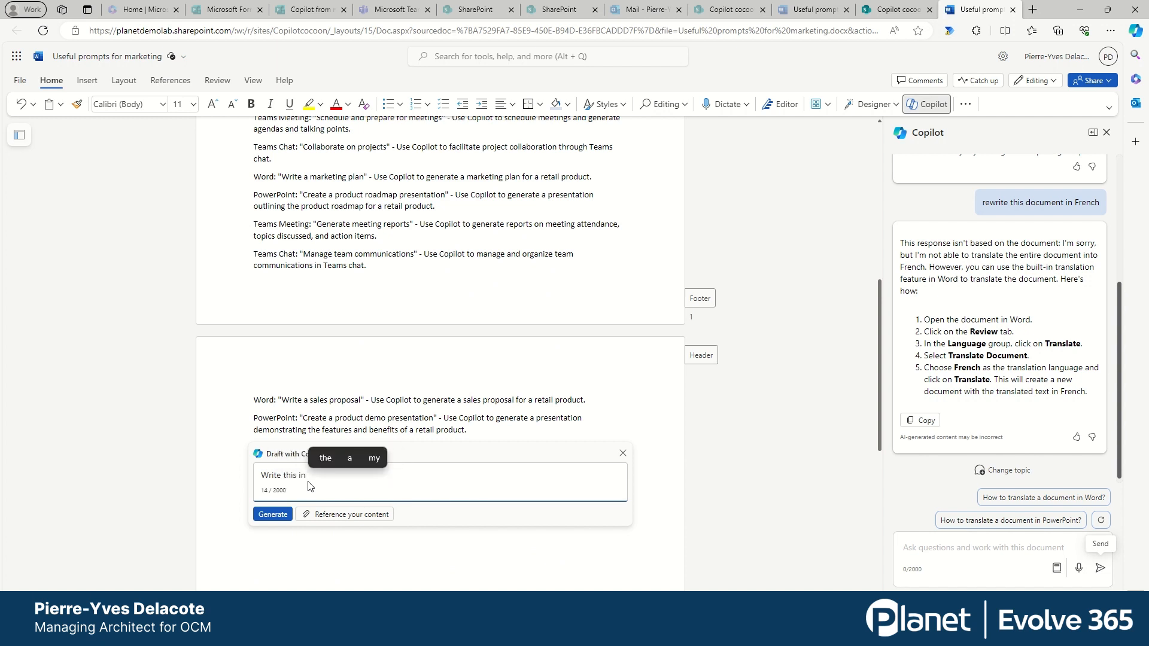
type("French:")
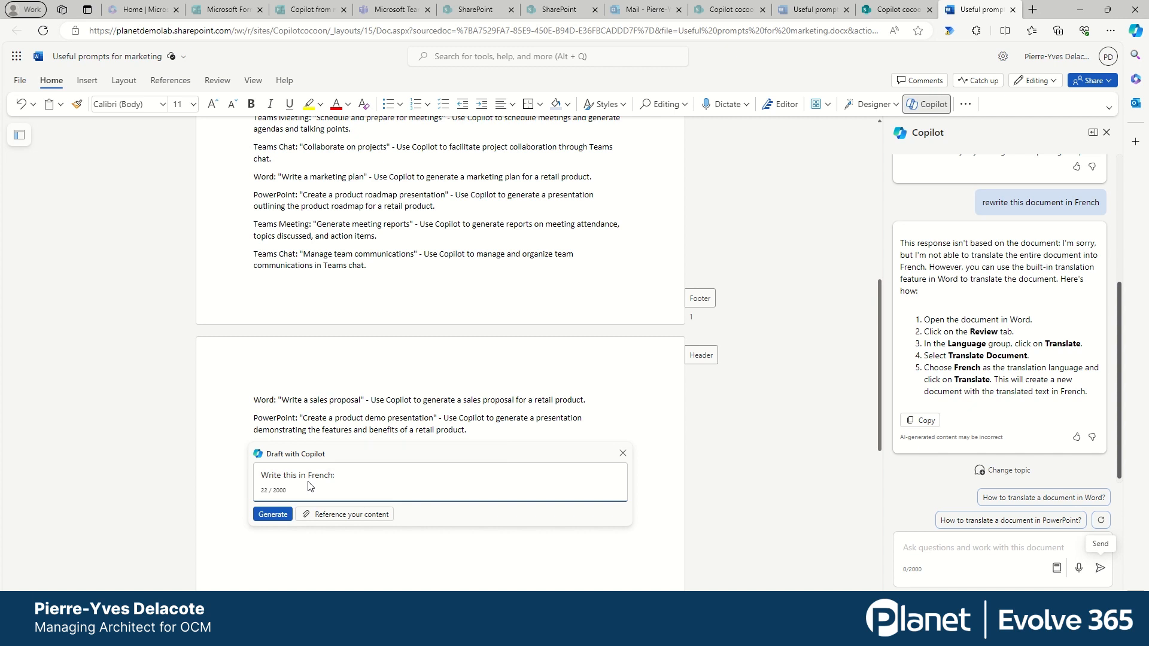
key("ctrl+v")
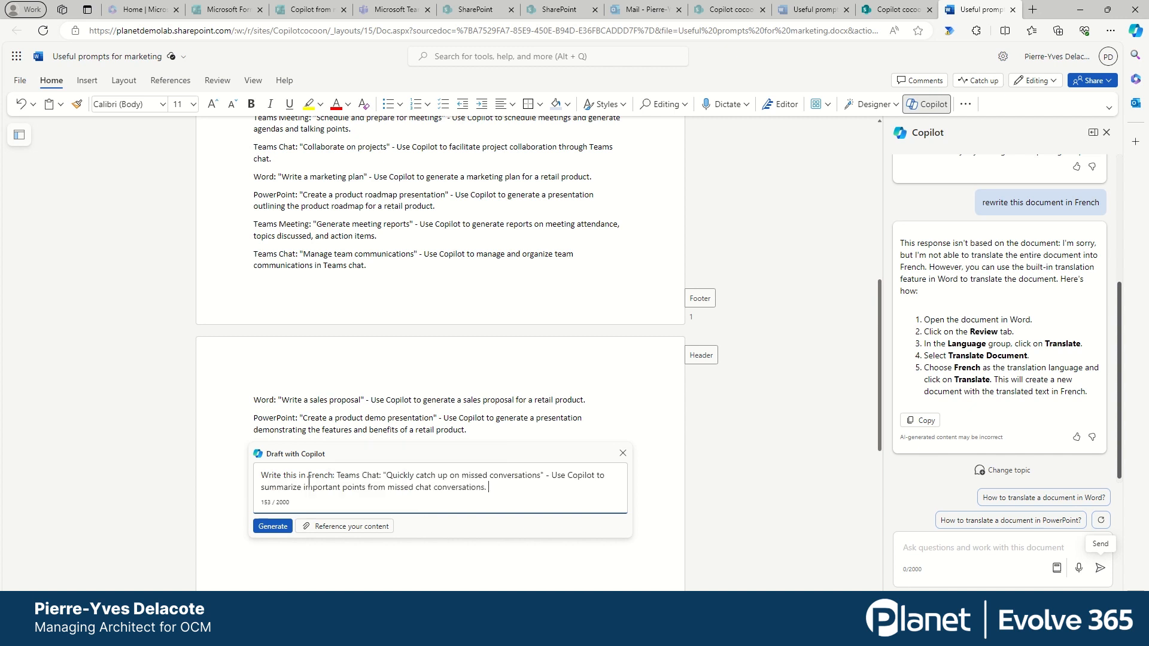
left_click(273, 527)
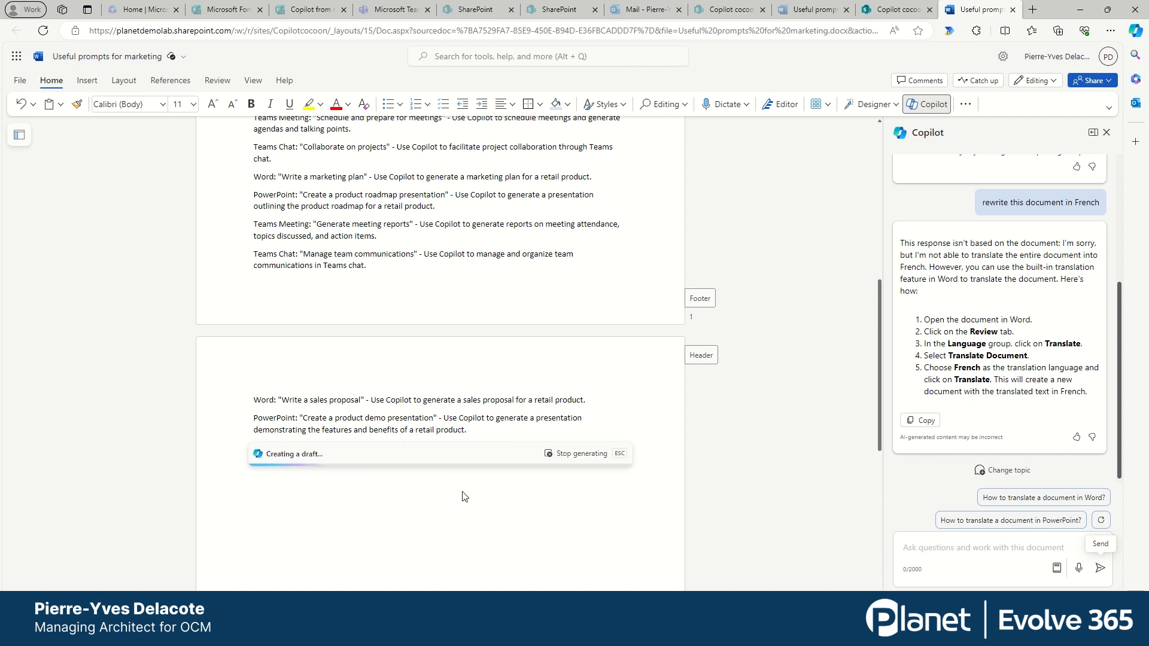